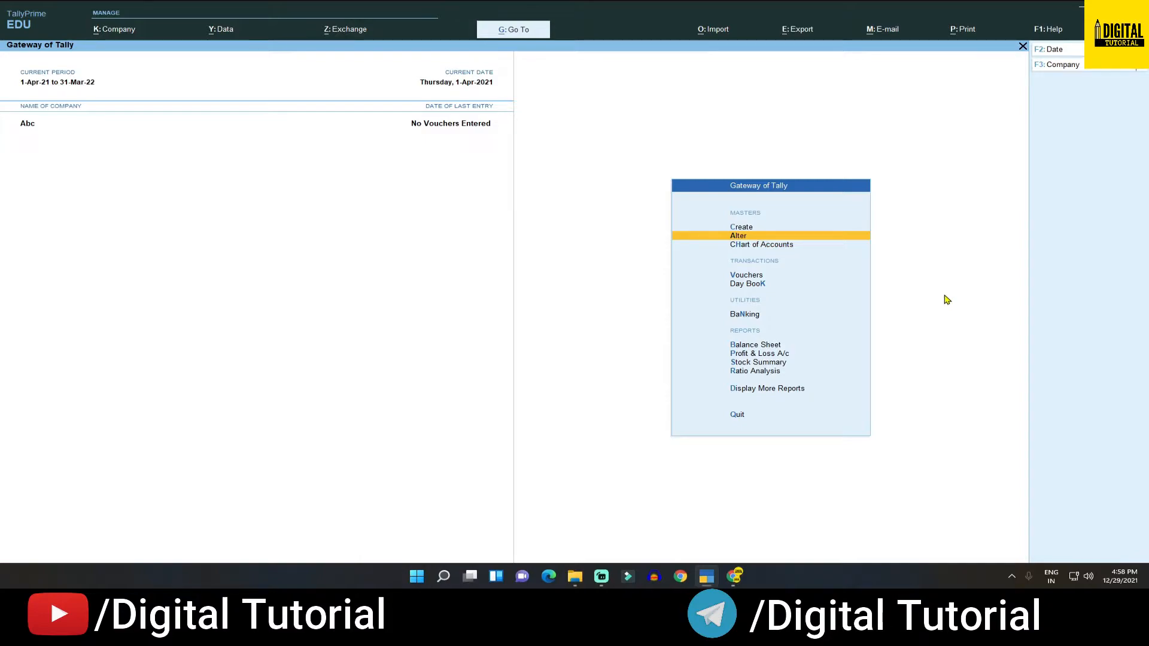
# Step: View the Fixed Assets Analysis report for the company and close it
pyautogui.hotkey('alt', 'g')
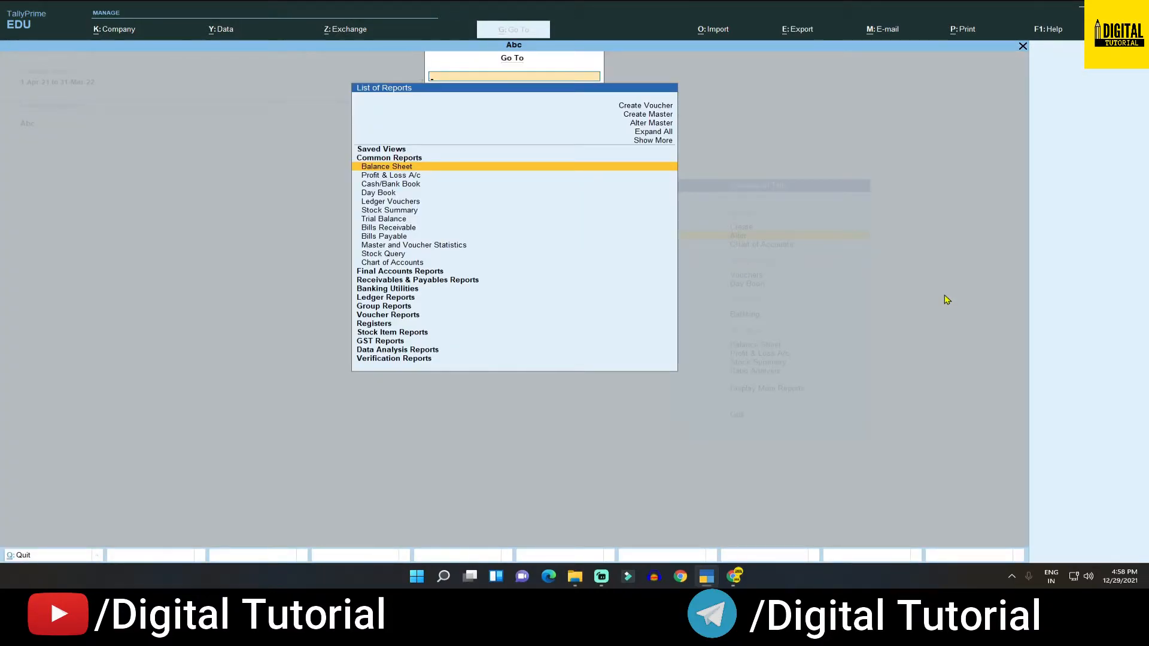
pyautogui.write('fix')
pyautogui.press('Return')
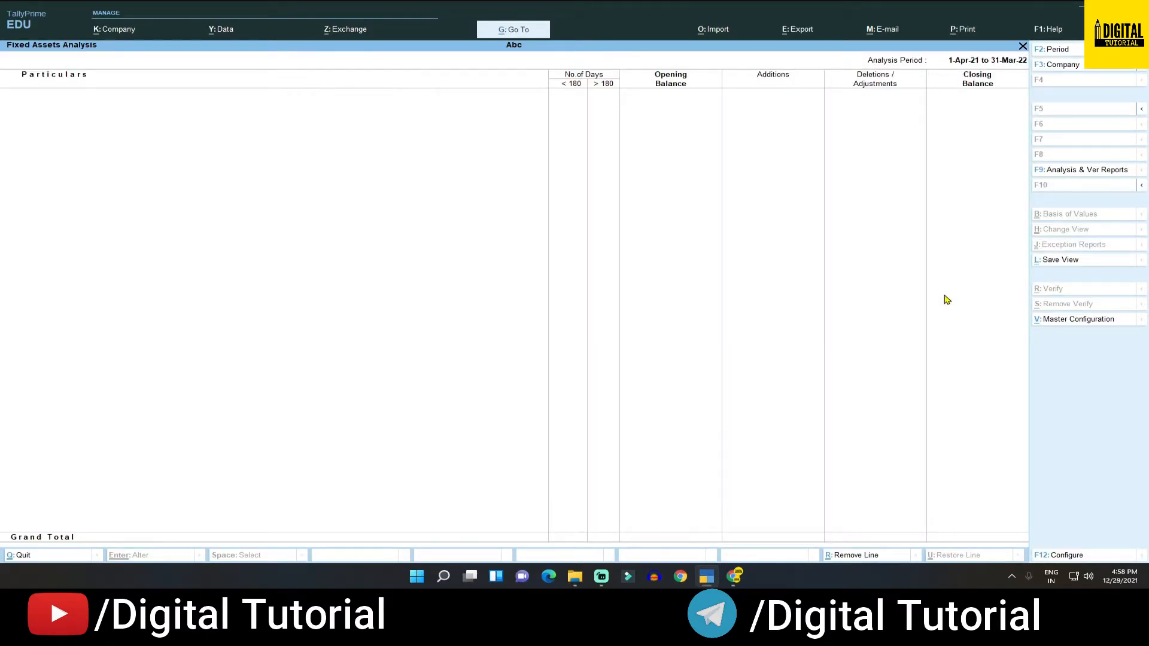
pyautogui.press('Escape')
# Step: Start a purchase voucher with Cash as the party account and accept the default party details
pyautogui.press('Down')
pyautogui.press('Down')
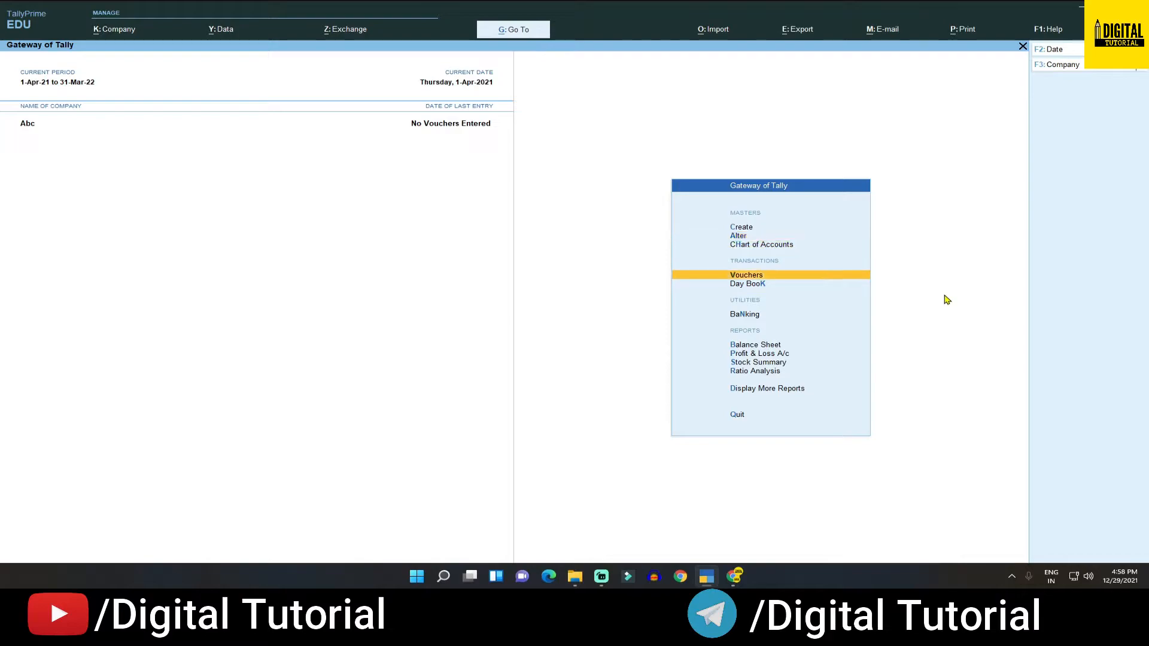
pyautogui.press('Return')
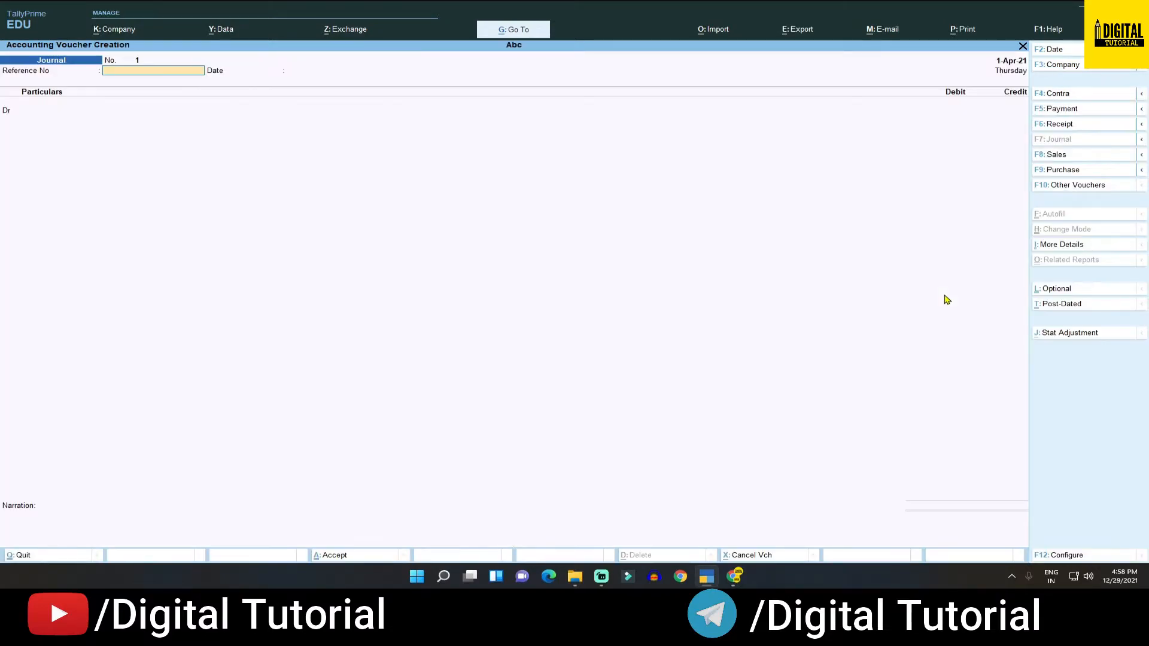
pyautogui.press('F9')
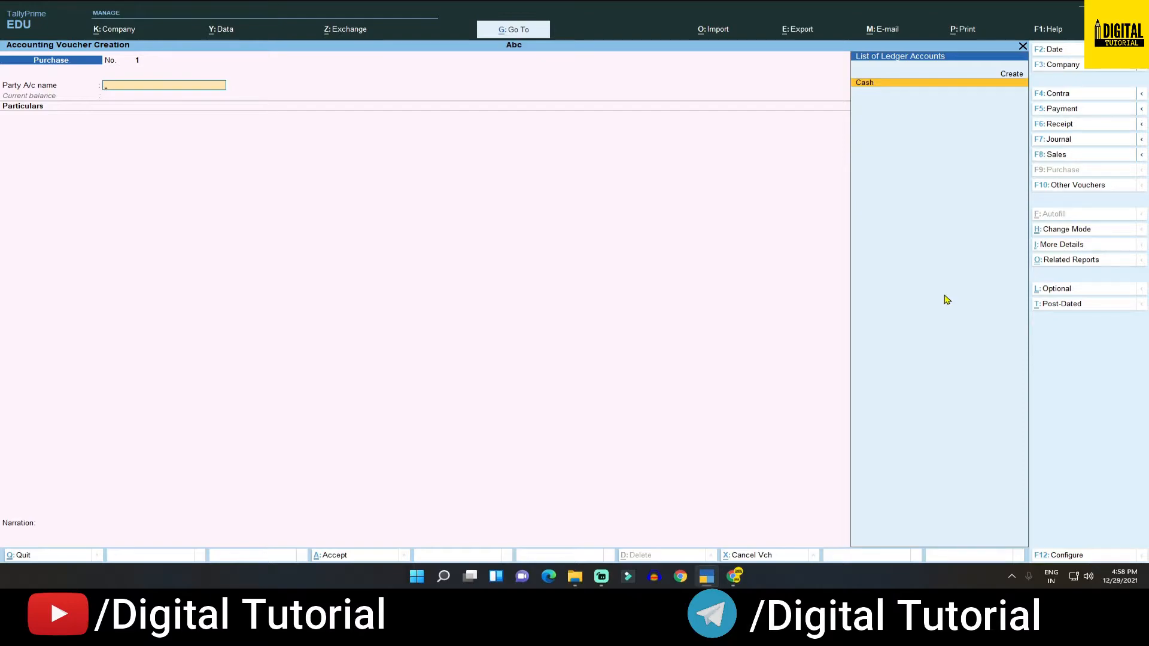
pyautogui.press('Return')
pyautogui.hotkey('ctrl', 'a')
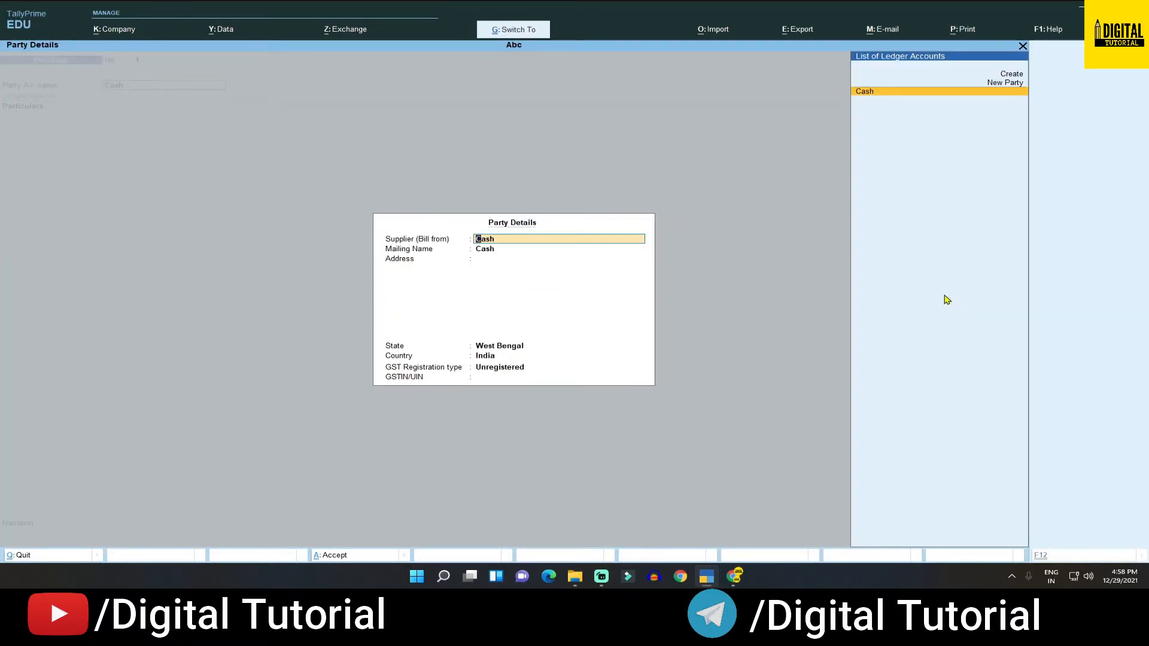
pyautogui.hotkey('ctrl', 'a')
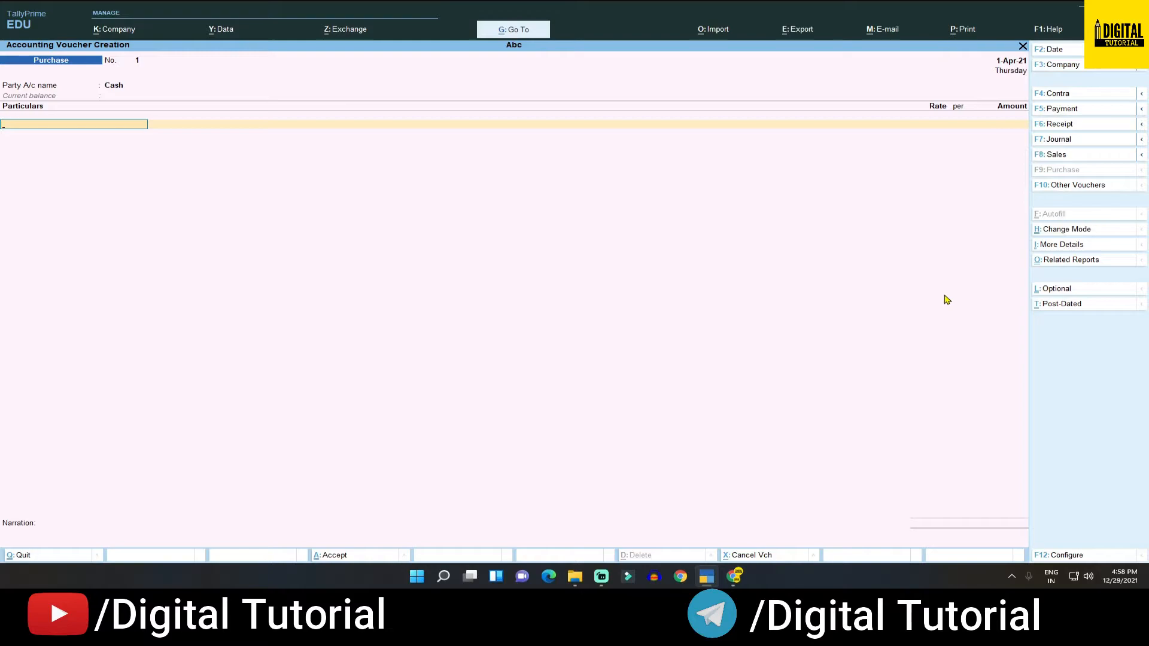
# Step: Begin a new ledger named Laptop under Fixed Assets from the voucher's first particulars line
pyautogui.write('L')
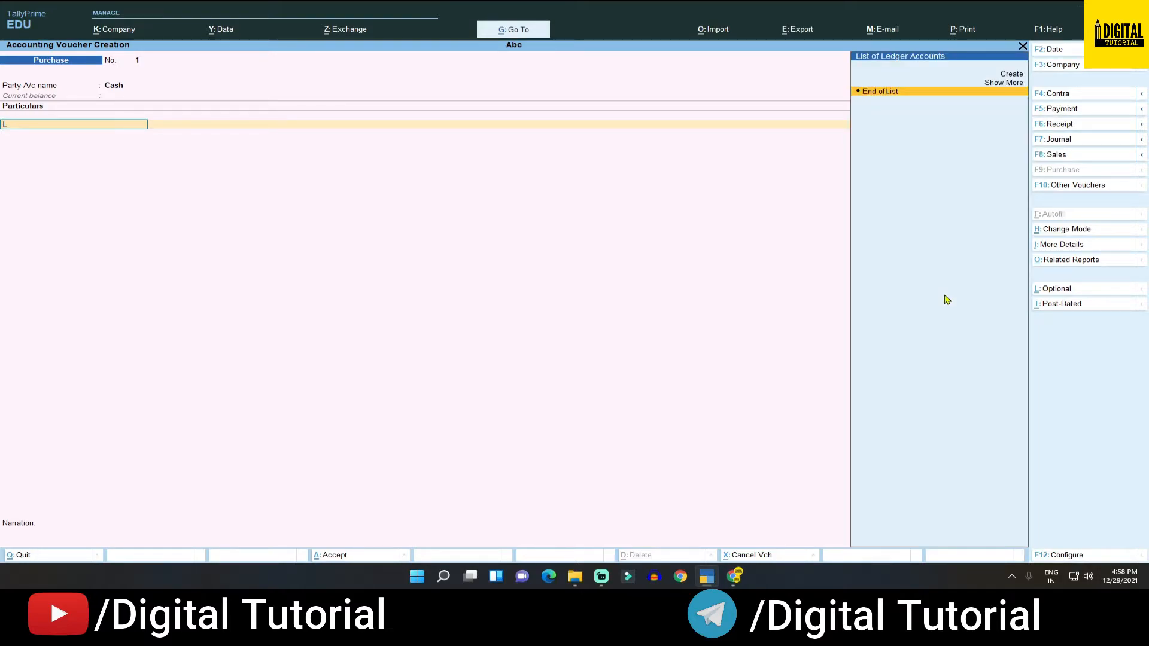
pyautogui.press('Up')
pyautogui.press('Up')
pyautogui.press('Return')
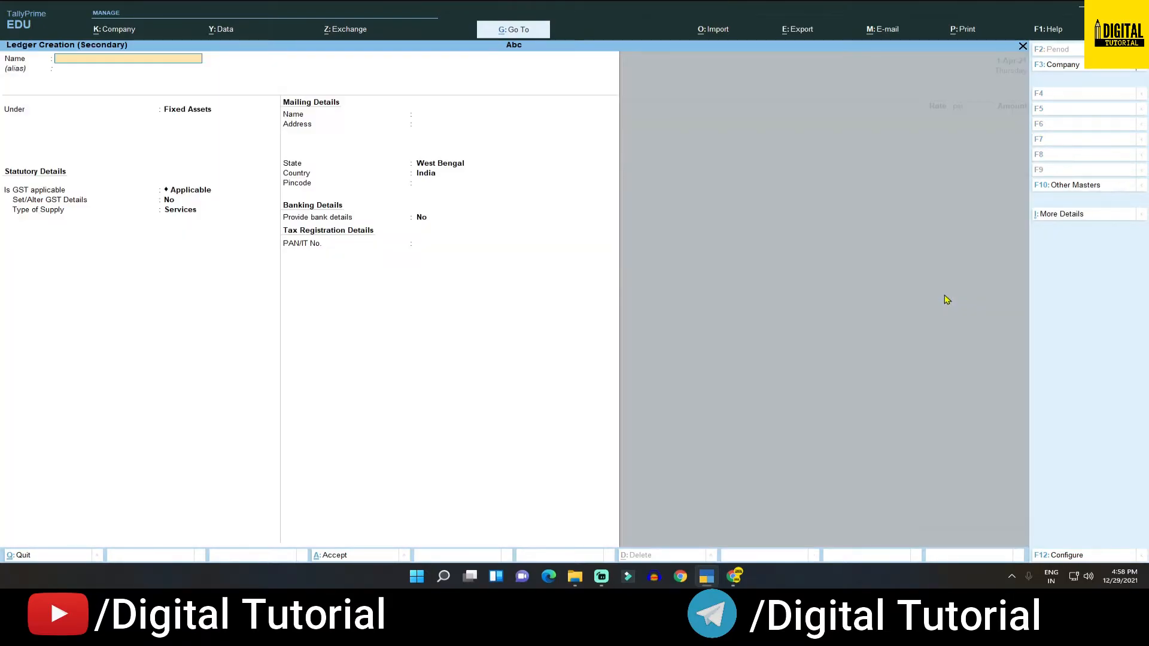
pyautogui.write('Laptop')
pyautogui.press('Return')
pyautogui.press('Return')
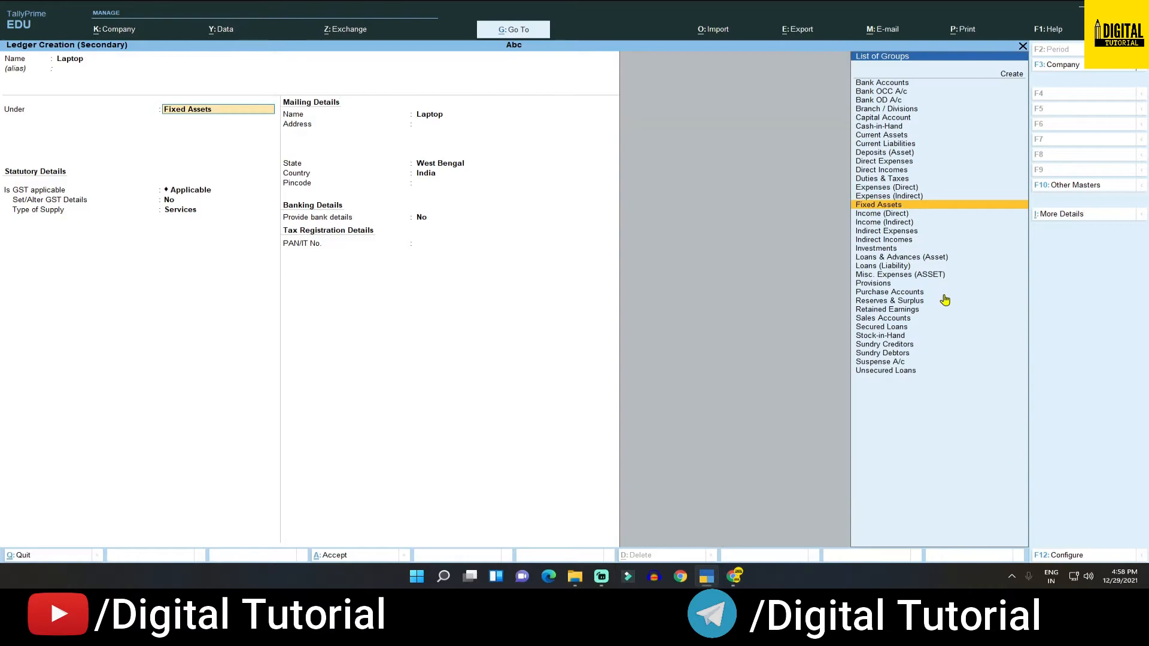
pyautogui.press('Return')
# Step: Turn on GST details for the Laptop ledger and set the nature of transaction to Purchase Taxable
pyautogui.press('Return')
pyautogui.write('yes')
pyautogui.press('Return')
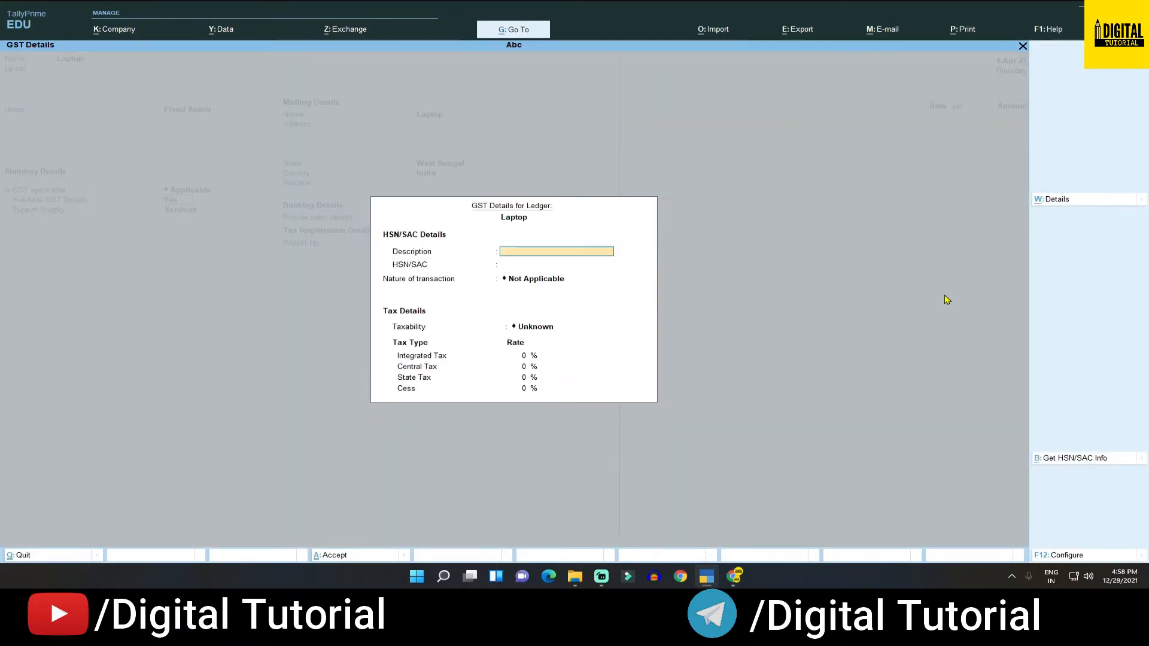
pyautogui.press('Return')
pyautogui.press('Return')
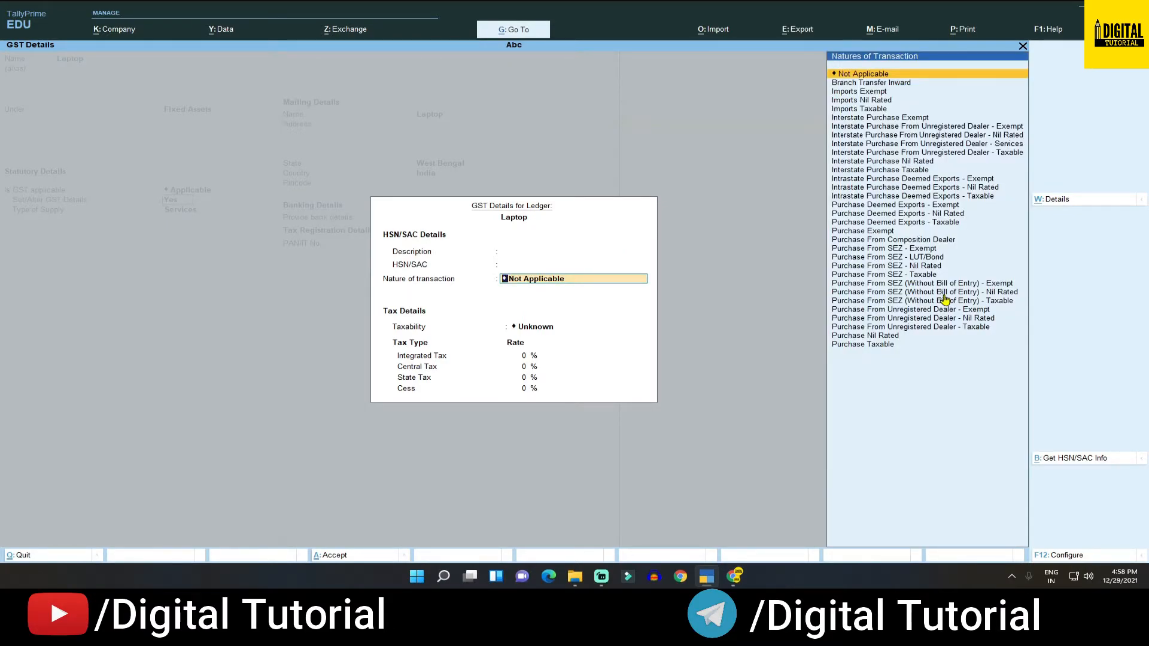
pyautogui.write('P')
pyautogui.press('Down')
pyautogui.press('Down')
pyautogui.press('Down')
pyautogui.press('Down')
pyautogui.press('Down')
pyautogui.press('Down')
pyautogui.press('Down')
pyautogui.press('Down')
pyautogui.press('Down')
pyautogui.press('Down')
pyautogui.press('Down')
pyautogui.press('Down')
pyautogui.press('Down')
pyautogui.press('Down')
pyautogui.press('Down')
pyautogui.press('Down')
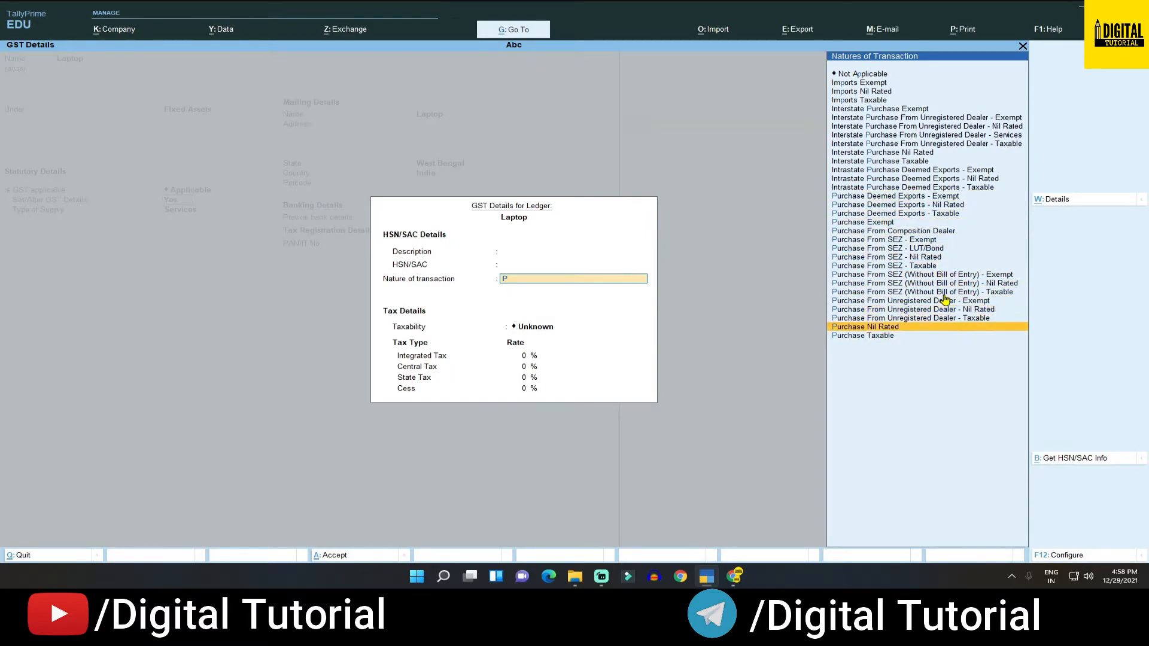
pyautogui.press('Return')
# Step: Set the Laptop ledger's nature of goods to Capital Goods with an 18% integrated tax rate and accept the GST details
pyautogui.press('Down')
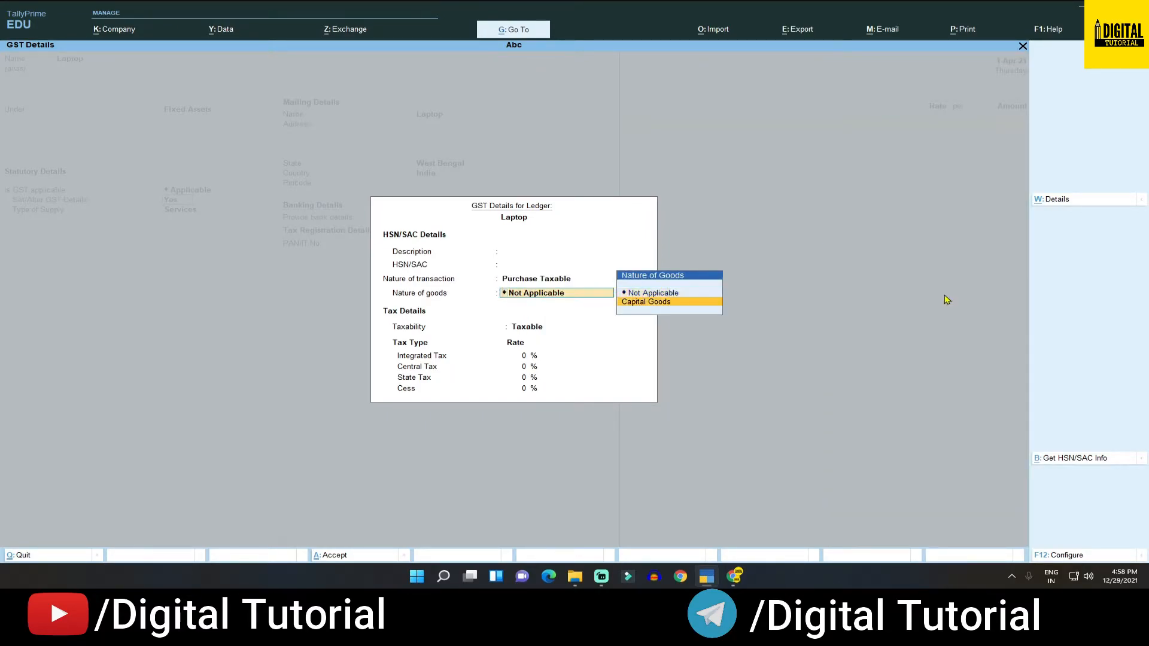
pyautogui.press('Return')
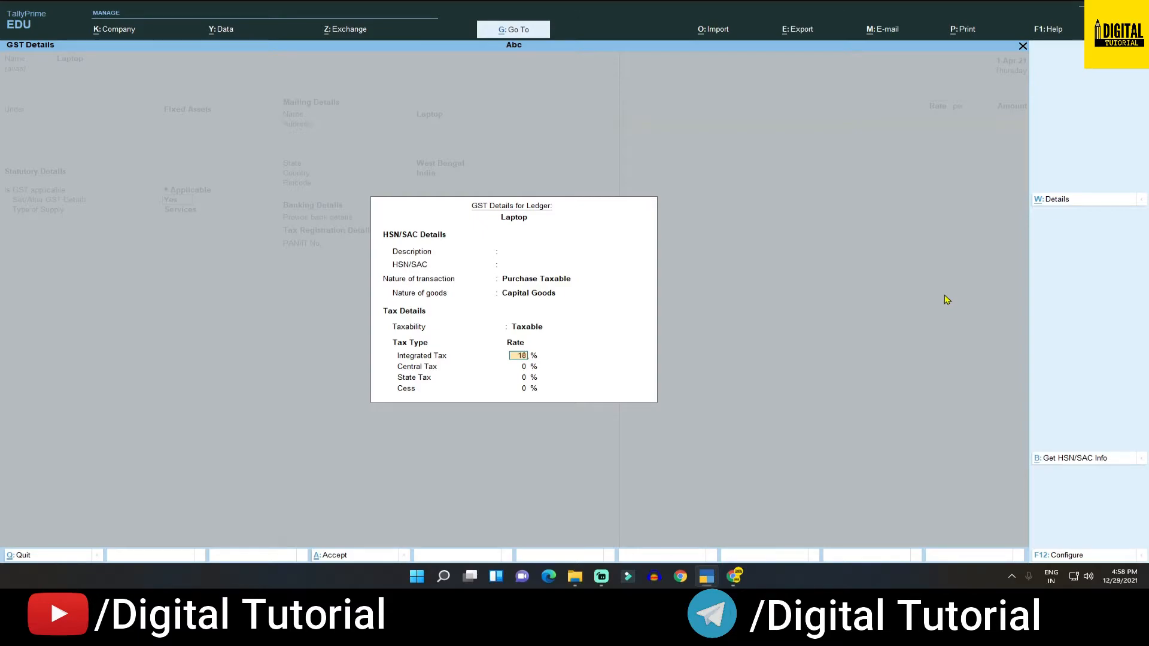
pyautogui.press('Return')
pyautogui.press('Return')
pyautogui.press('Return')
pyautogui.press('Return')
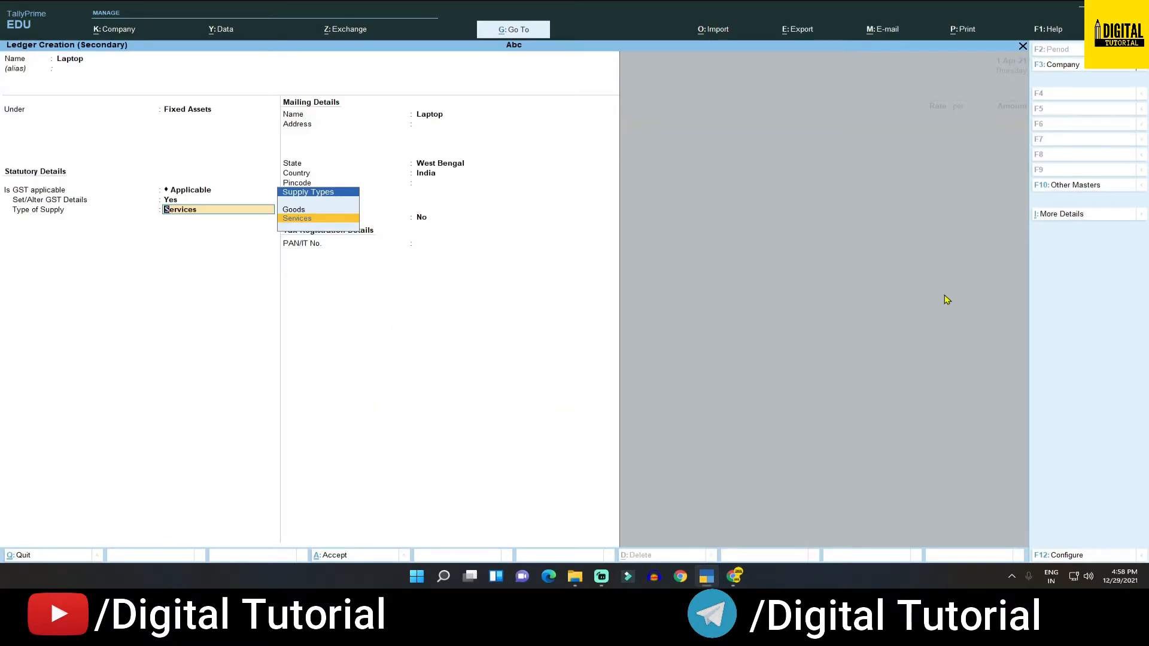
# Step: Set the Laptop ledger's type of supply to Goods, keep the remaining defaults and save the ledger
pyautogui.press('Up')
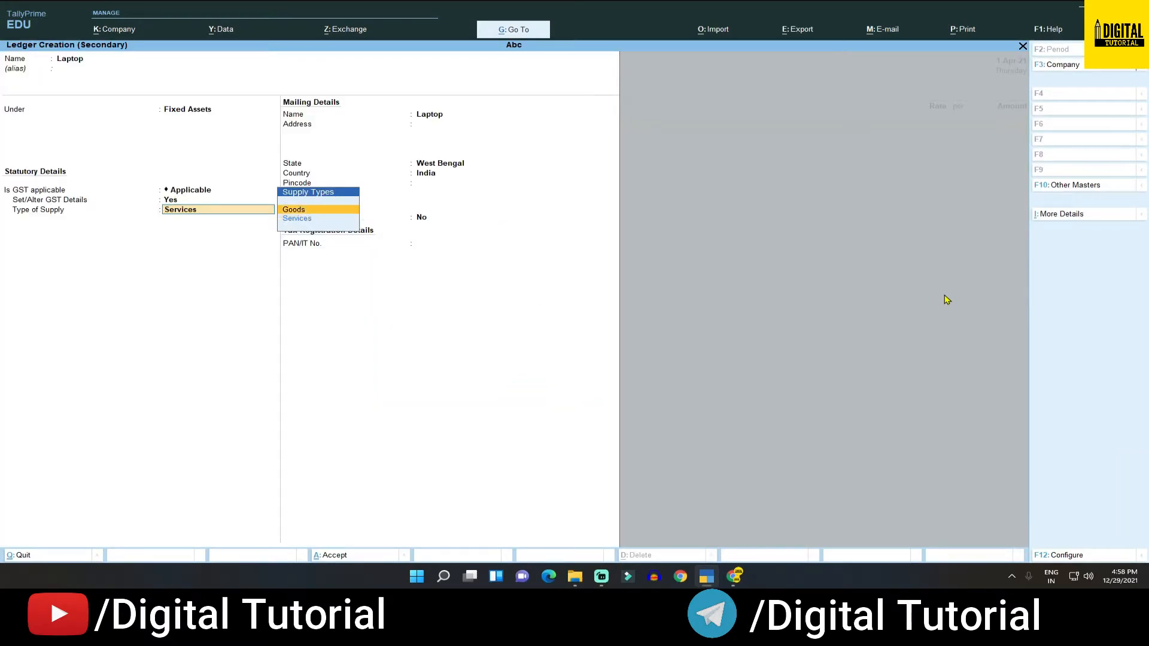
pyautogui.press('Return')
pyautogui.press('Return')
pyautogui.press('Return')
pyautogui.press('Return')
pyautogui.press('Return')
pyautogui.press('Return')
pyautogui.press('Return')
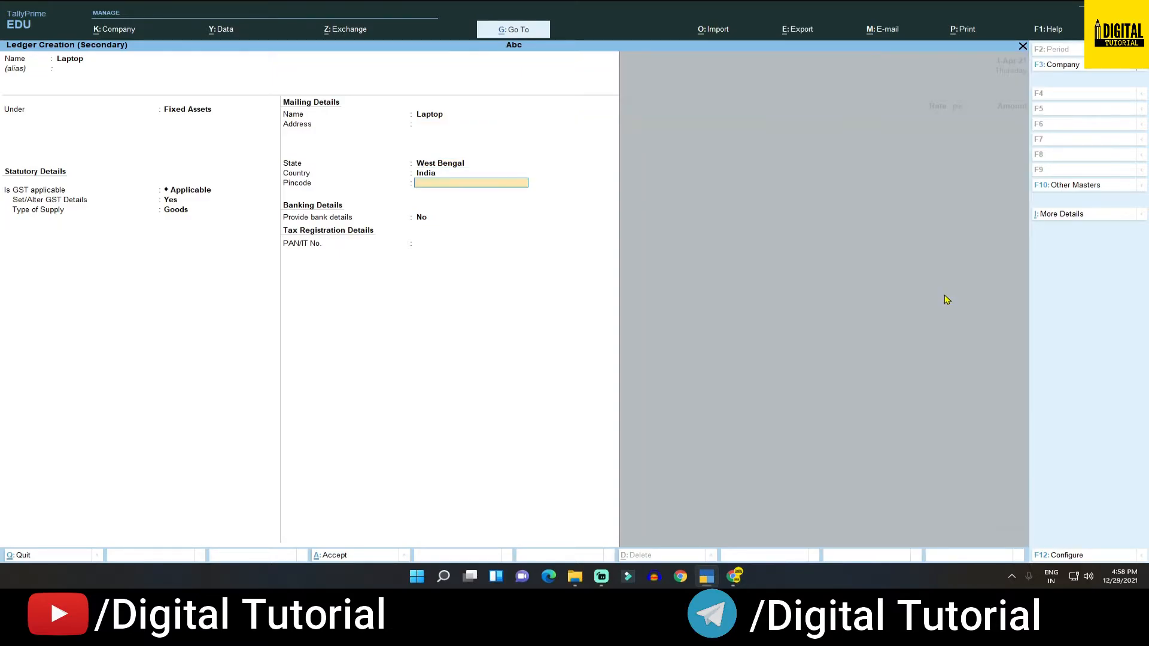
pyautogui.press('Return')
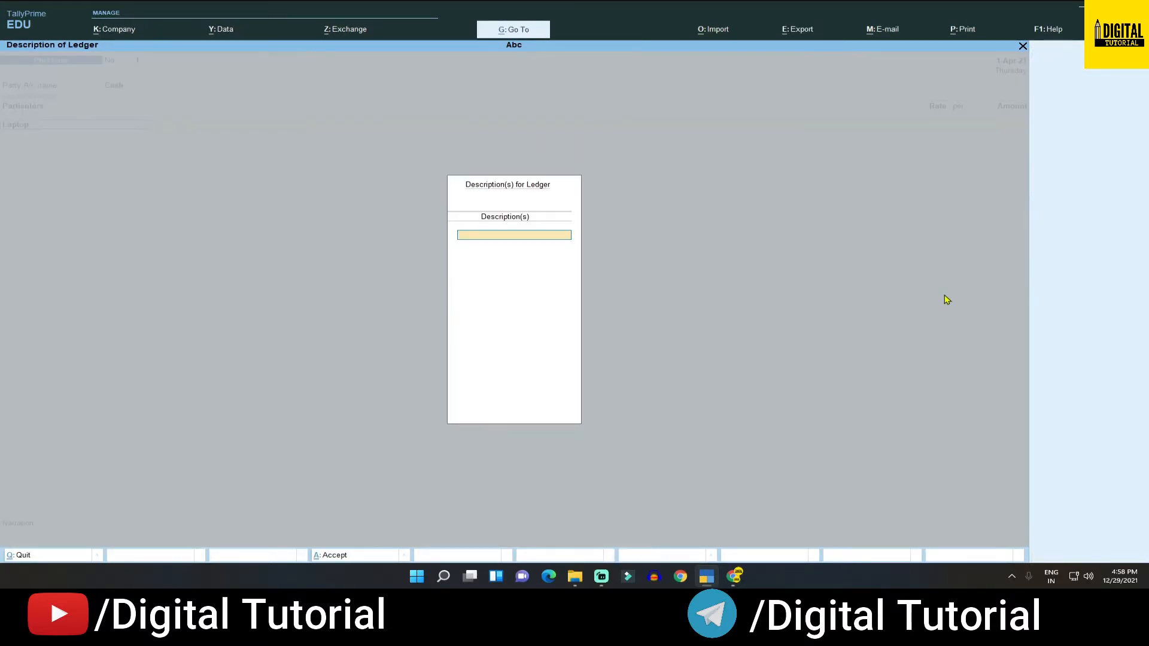
# Step: Leave the Laptop line's description blank, enter an amount of 50000 and accept the tax classification
pyautogui.press('Return')
pyautogui.press('Return')
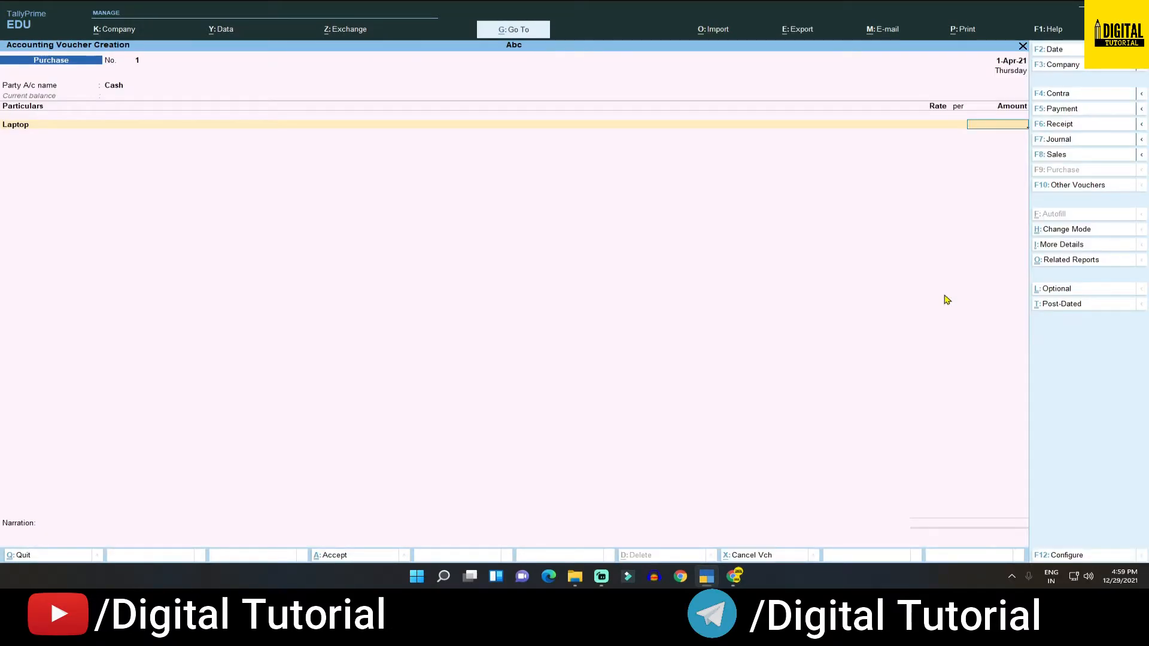
pyautogui.write('50000')
pyautogui.press('Return')
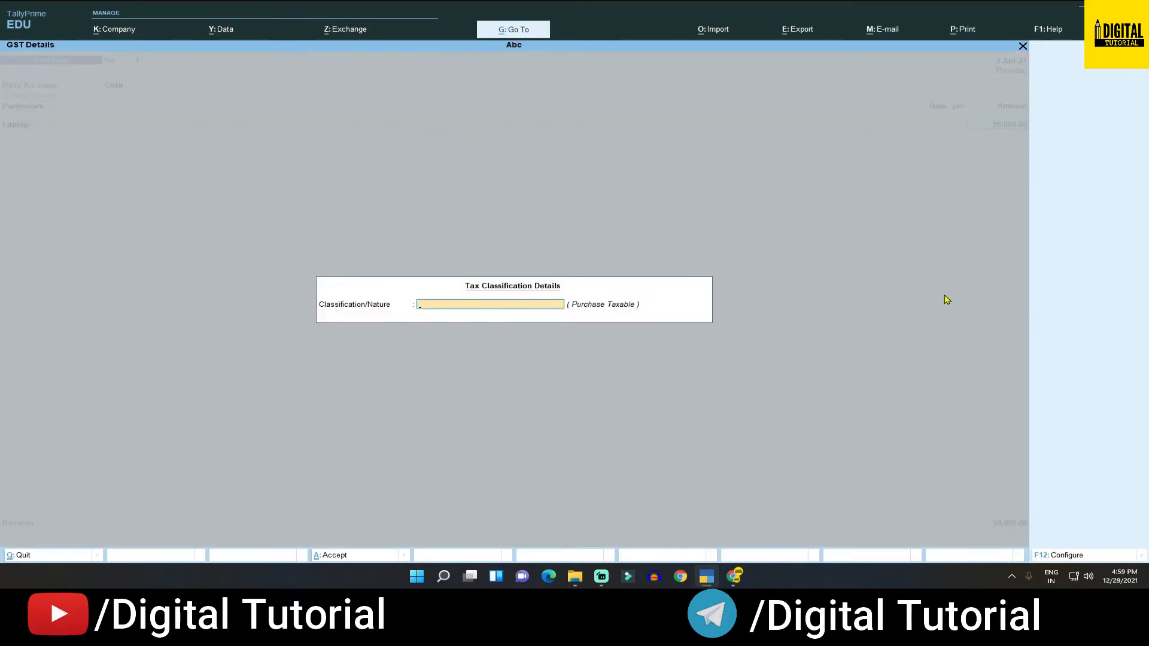
pyautogui.press('Return')
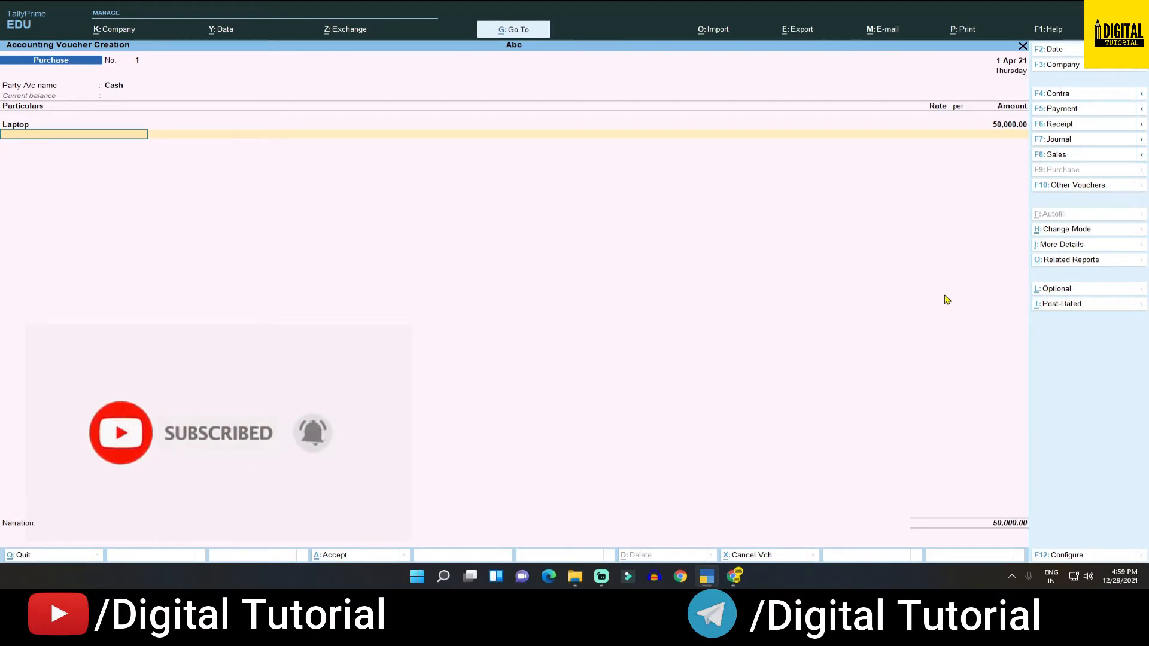
# Step: Begin a new ledger named Input CGST for the purchase voucher's second line
pyautogui.write('I')
pyautogui.press('Up')
pyautogui.press('Up')
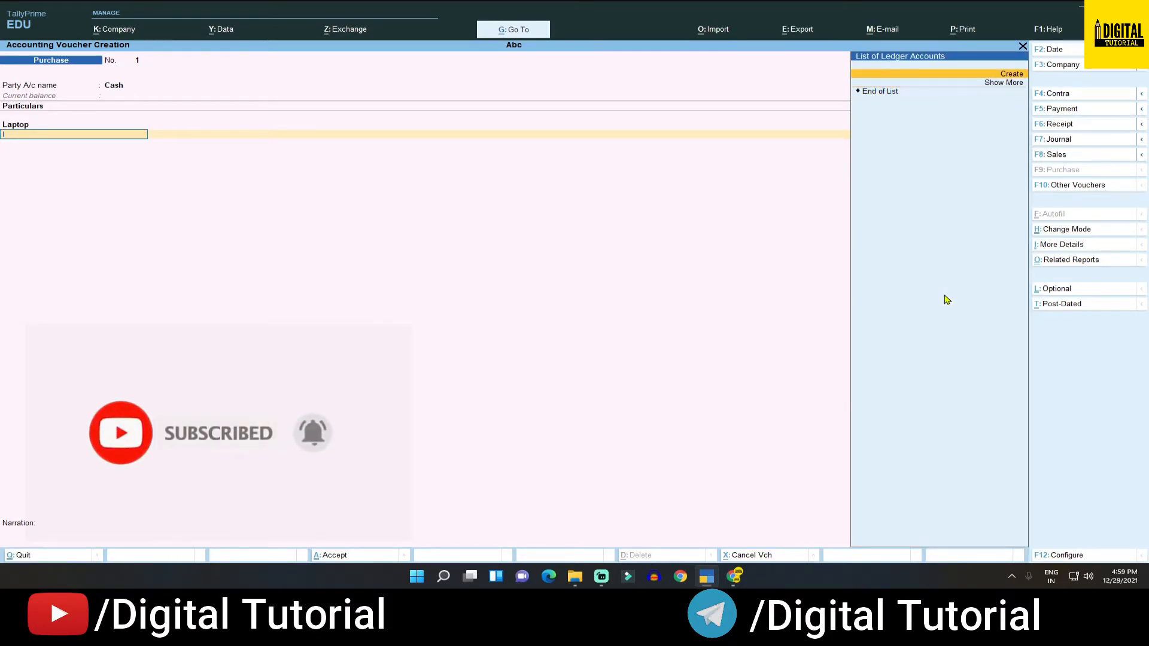
pyautogui.press('Return')
pyautogui.write('In')
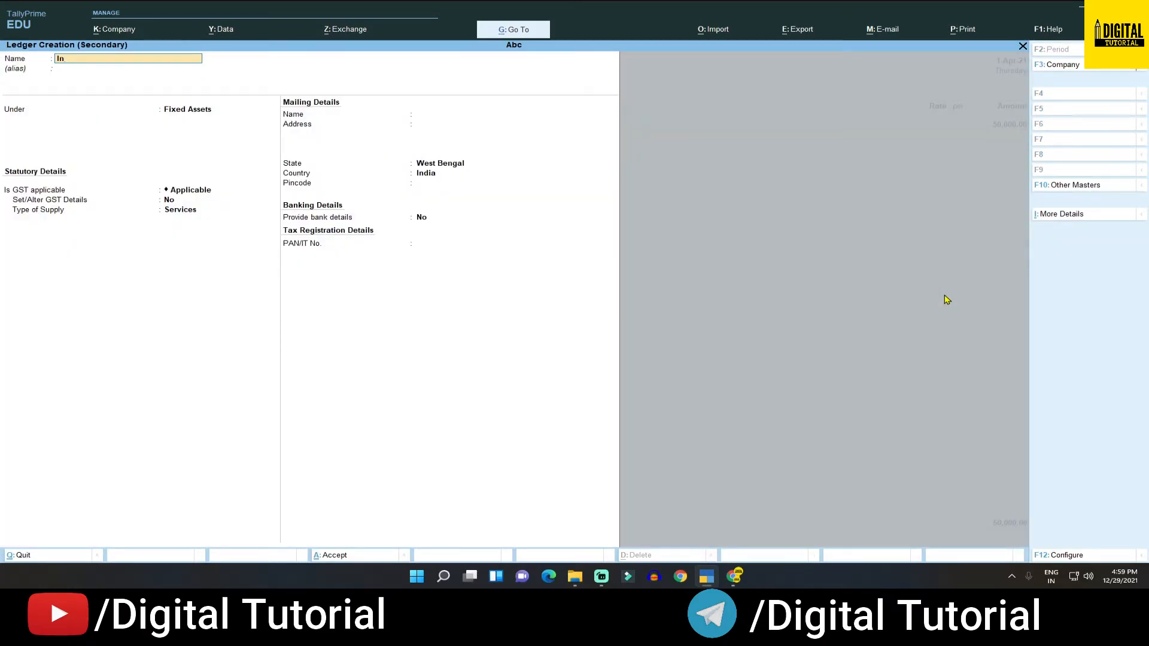
pyautogui.write('PUT cgst')
pyautogui.press('BackSpace')
pyautogui.press('BackSpace')
pyautogui.press('BackSpace')
pyautogui.press('BackSpace')
pyautogui.press('BackSpace')
pyautogui.press('BackSpace')
pyautogui.press('BackSpace')
pyautogui.press('BackSpace')
pyautogui.press('BackSpace')
pyautogui.write('Input CGST')
pyautogui.press('Return')
pyautogui.press('Return')
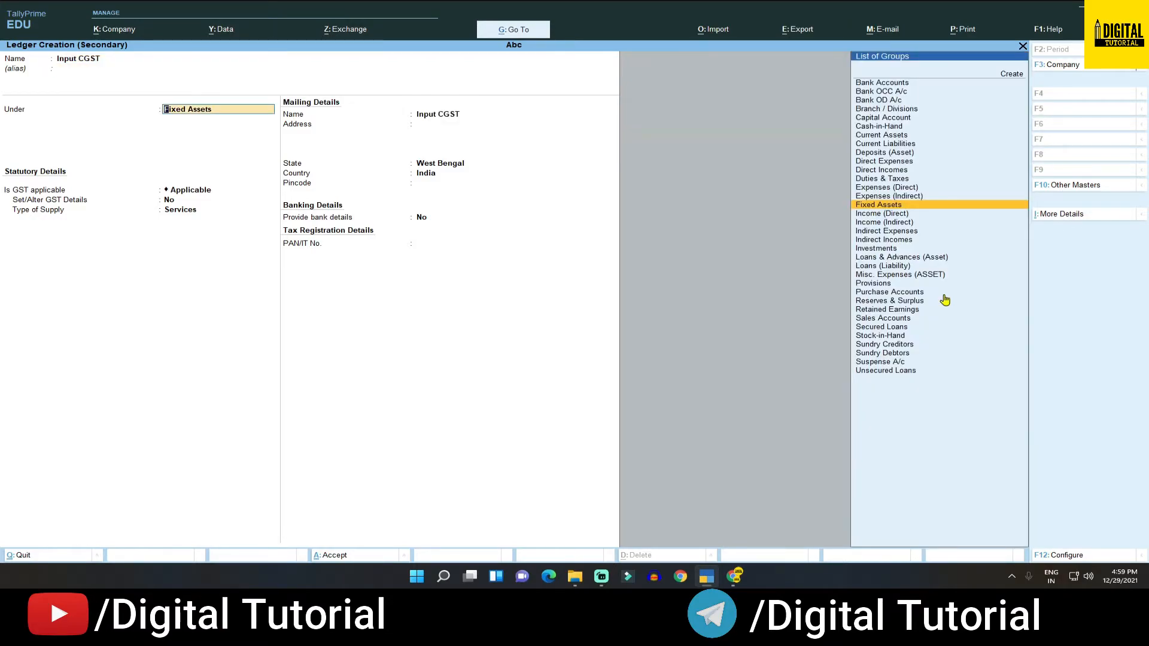
# Step: Place the Input CGST ledger under Duties & Taxes with GST as the duty type, keeping the default tax type
pyautogui.write('D')
pyautogui.press('Down')
pyautogui.press('Down')
pyautogui.press('Down')
pyautogui.press('Return')
pyautogui.press('Up')
pyautogui.press('Return')
pyautogui.press('Return')
# Step: Set the Input CGST percentage of calculation to 9%, save the ledger and accept its calculated amount in the voucher
pyautogui.write('9')
pyautogui.press('Return')
pyautogui.press('Return')
pyautogui.press('Return')
pyautogui.press('Return')
pyautogui.press('Return')
pyautogui.press('Return')
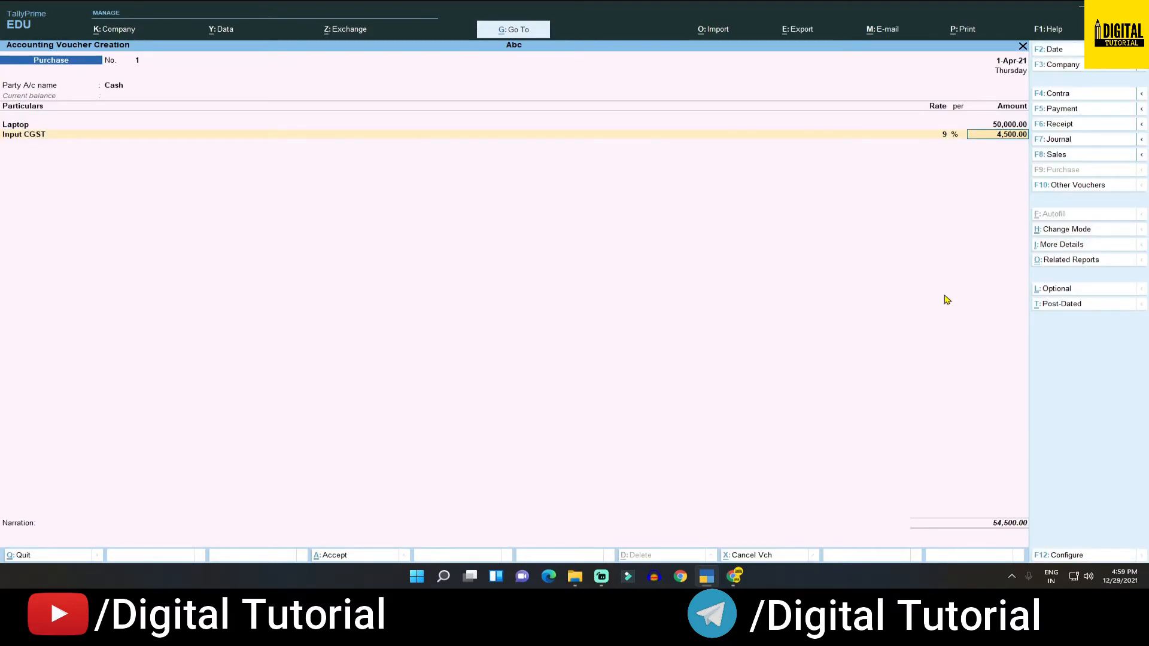
pyautogui.press('Return')
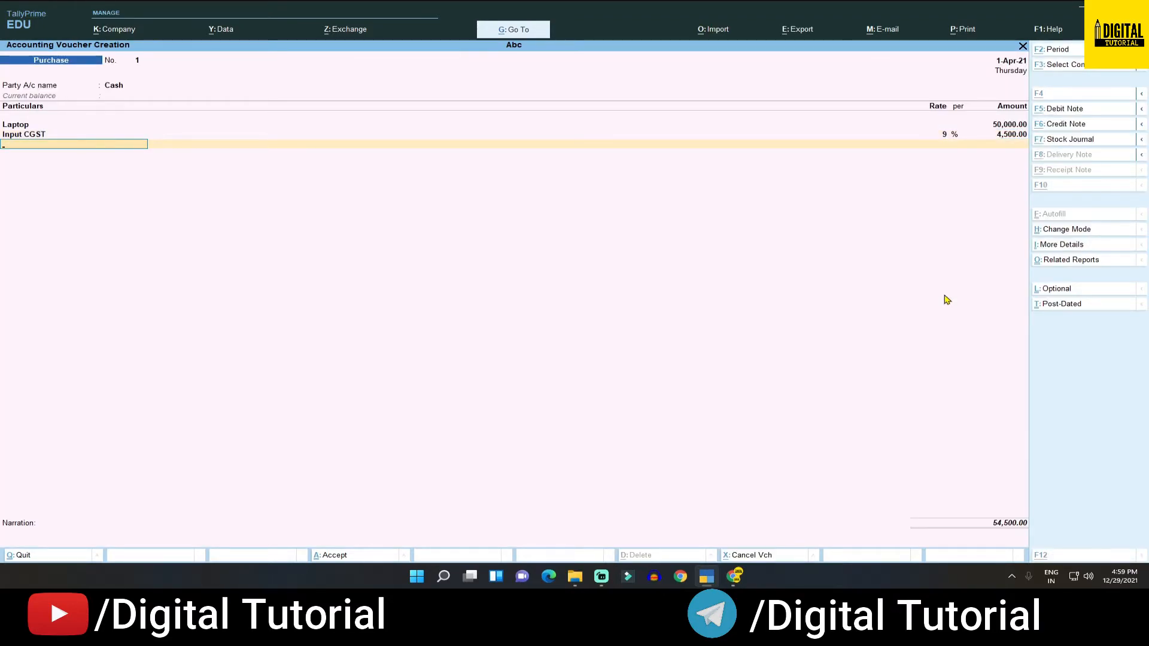
# Step: Begin a new ledger named Input SGST under Duties & Taxes with GST as the duty type
pyautogui.hotkey('alt', 'c')
pyautogui.write('Input SG')
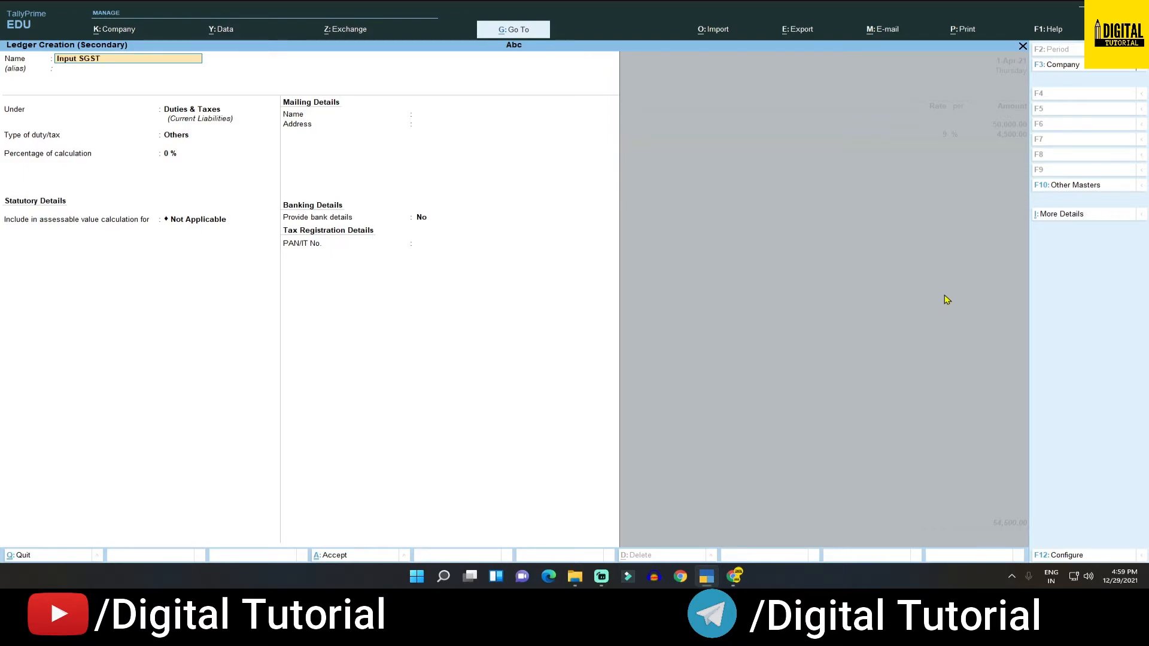
pyautogui.write('ST')
pyautogui.press('Return')
pyautogui.press('Return')
pyautogui.press('Return')
pyautogui.press('Up')
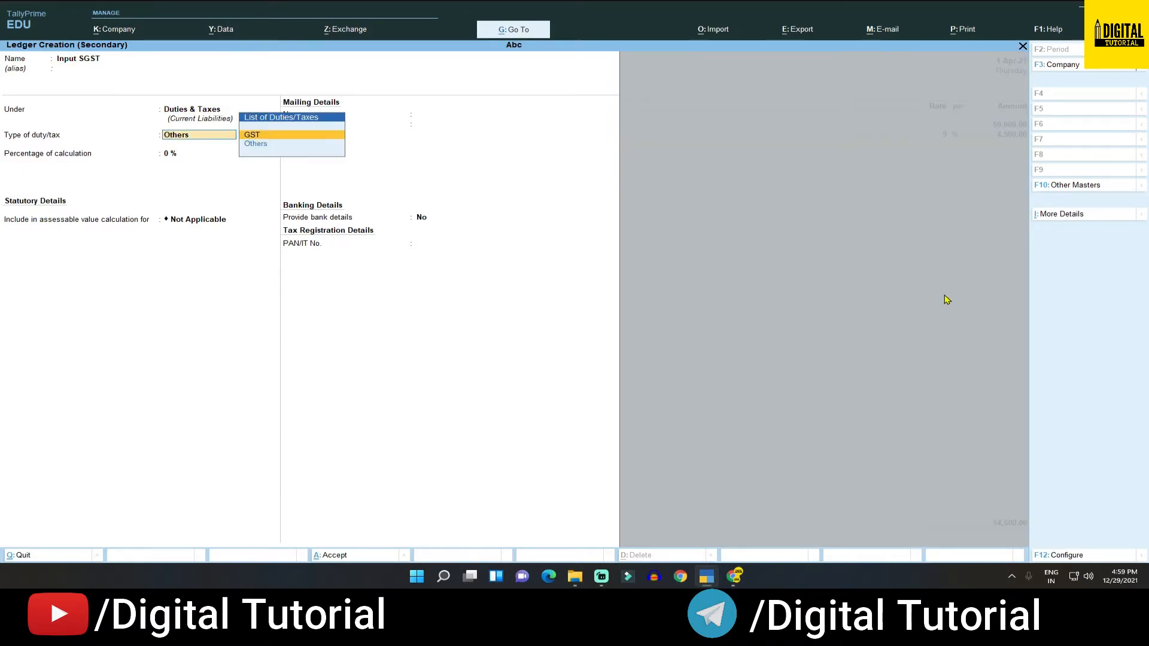
pyautogui.press('Return')
# Step: Choose the Input SGST ledger's tax type, set its percentage to 9%, save it and accept its voucher amount
pyautogui.press('Down')
pyautogui.press('Down')
pyautogui.press('Down')
pyautogui.press('Return')
pyautogui.write('9')
pyautogui.press('Return')
pyautogui.press('Return')
pyautogui.press('Return')
pyautogui.press('Return')
pyautogui.press('Return')
pyautogui.press('Return')
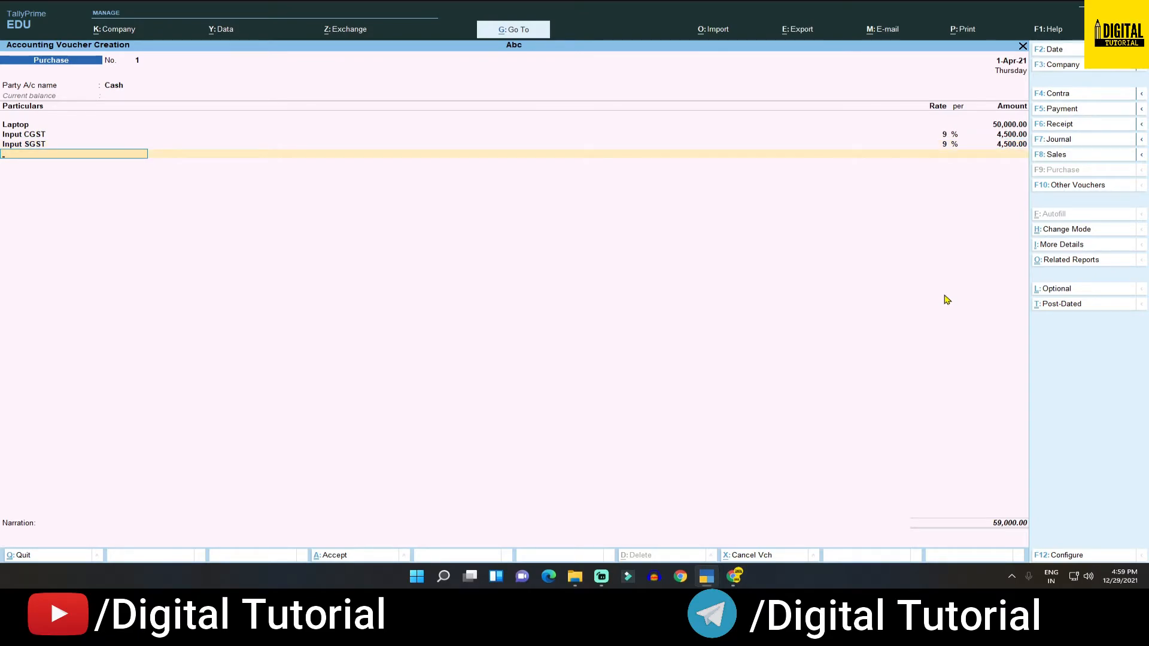
# Step: End the particulars list, leave the narration blank and save the purchase voucher
pyautogui.press('Return')
pyautogui.press('Return')
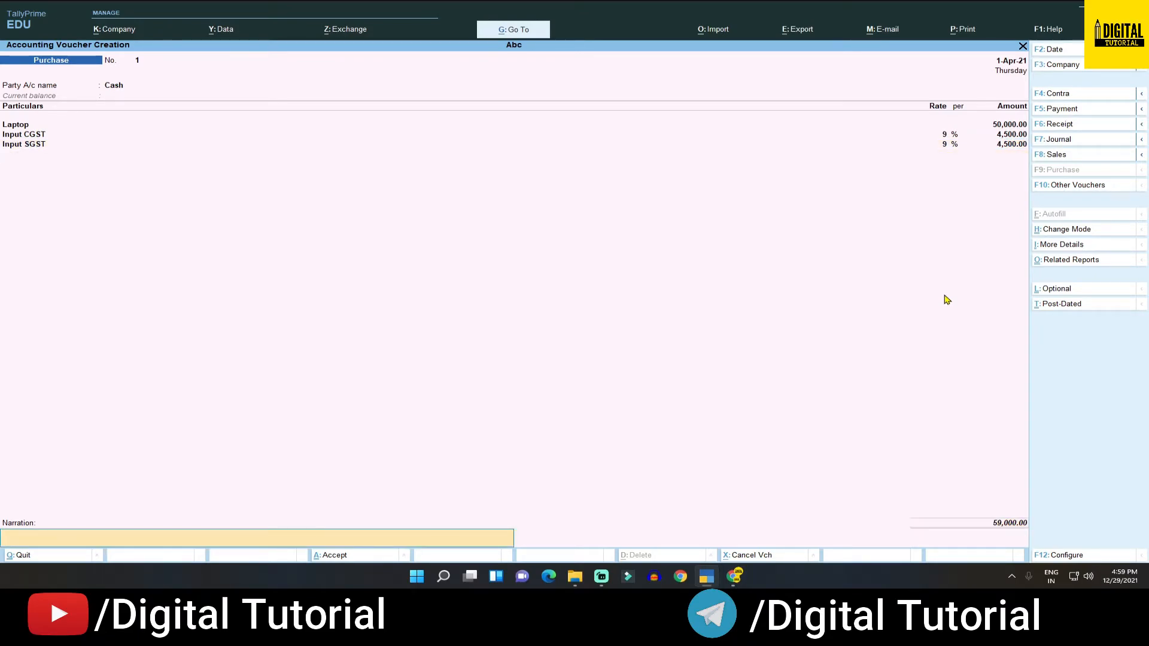
pyautogui.press('Return')
pyautogui.press('Return')
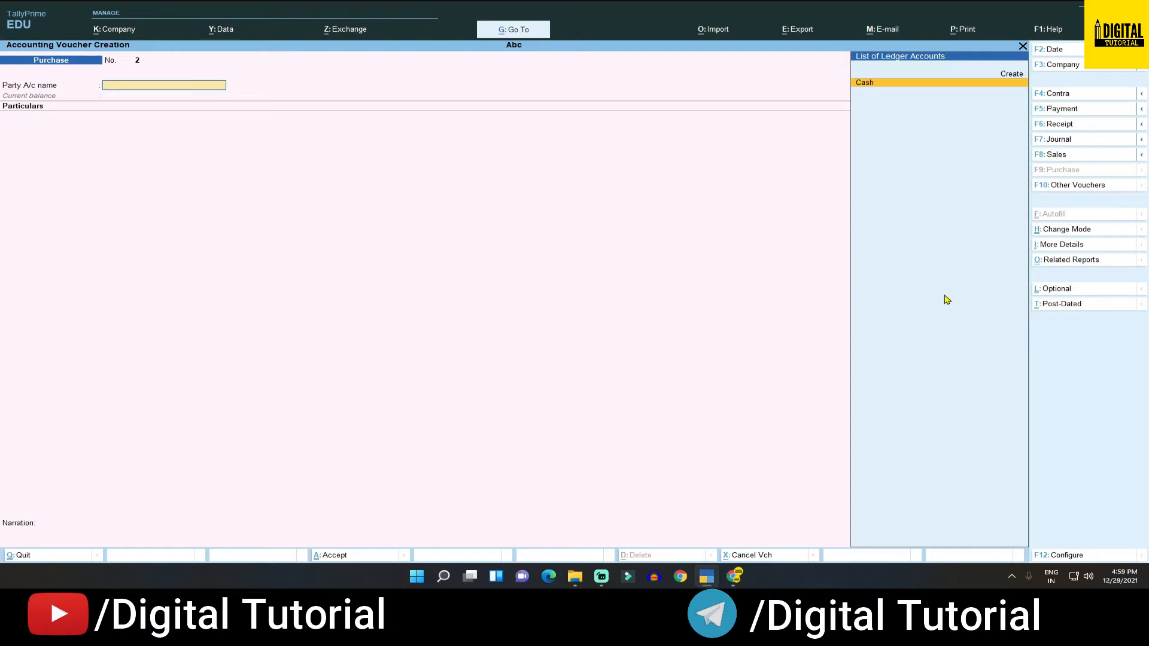
# Step: Start a journal voucher and leave its reference number and date blank
pyautogui.press('F7')
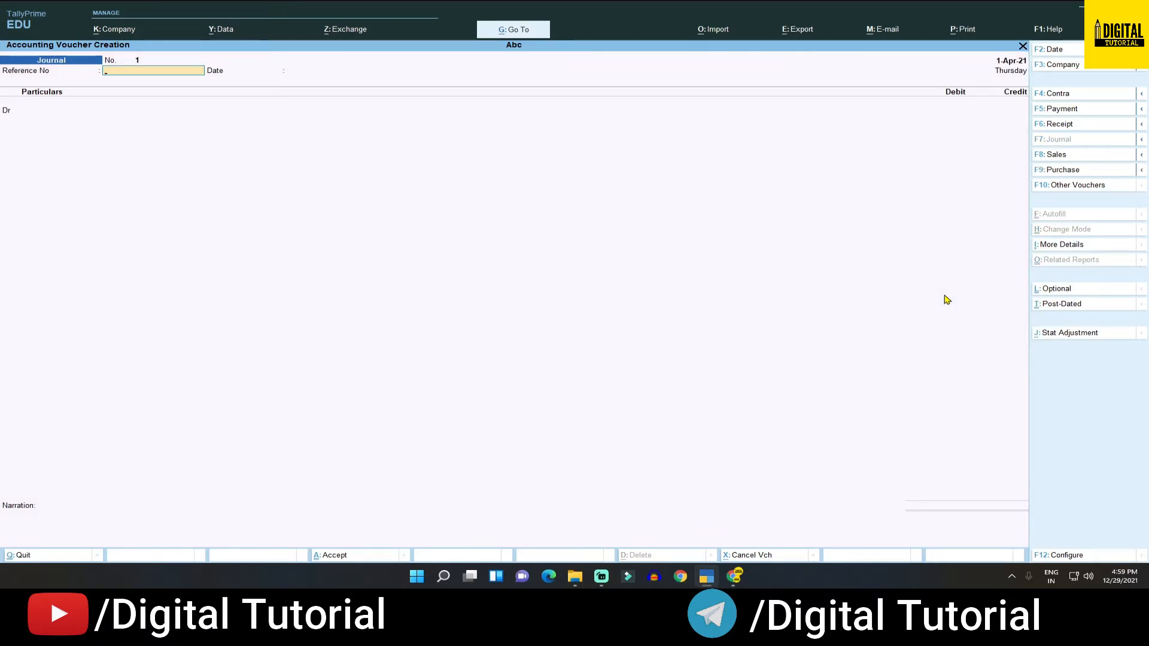
pyautogui.press('Return')
pyautogui.press('Return')
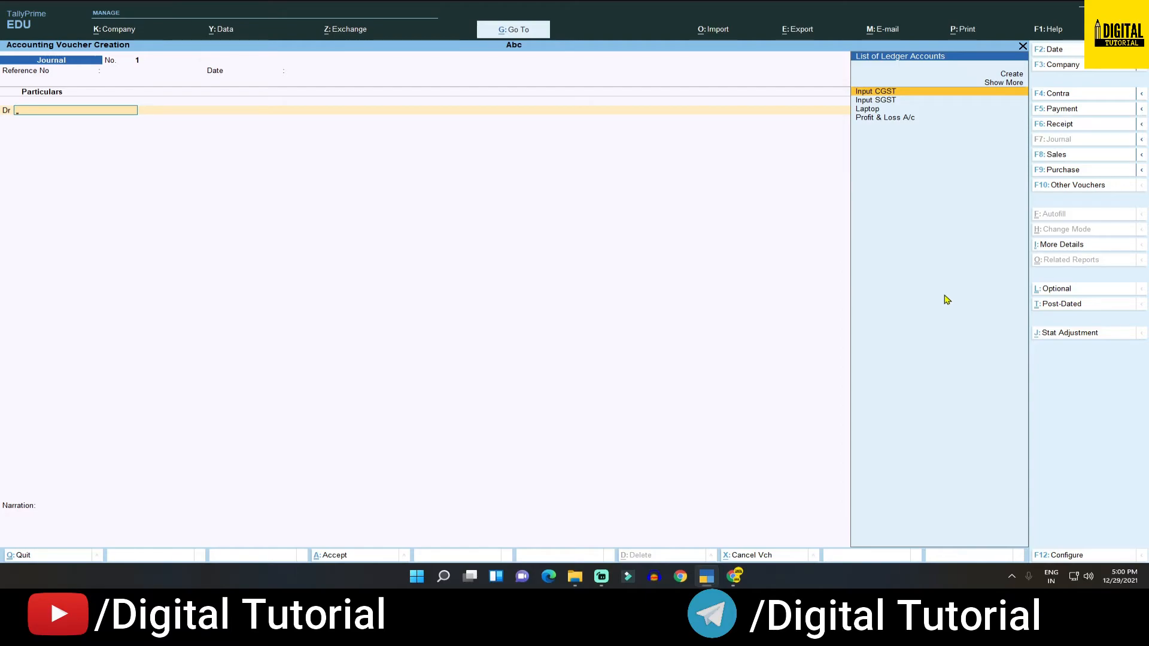
# Step: Begin a new ledger for the debit line, named Depriciation on Laptop, under the Indirect Expenses group
pyautogui.press('Up')
pyautogui.press('Up')
pyautogui.press('Return')
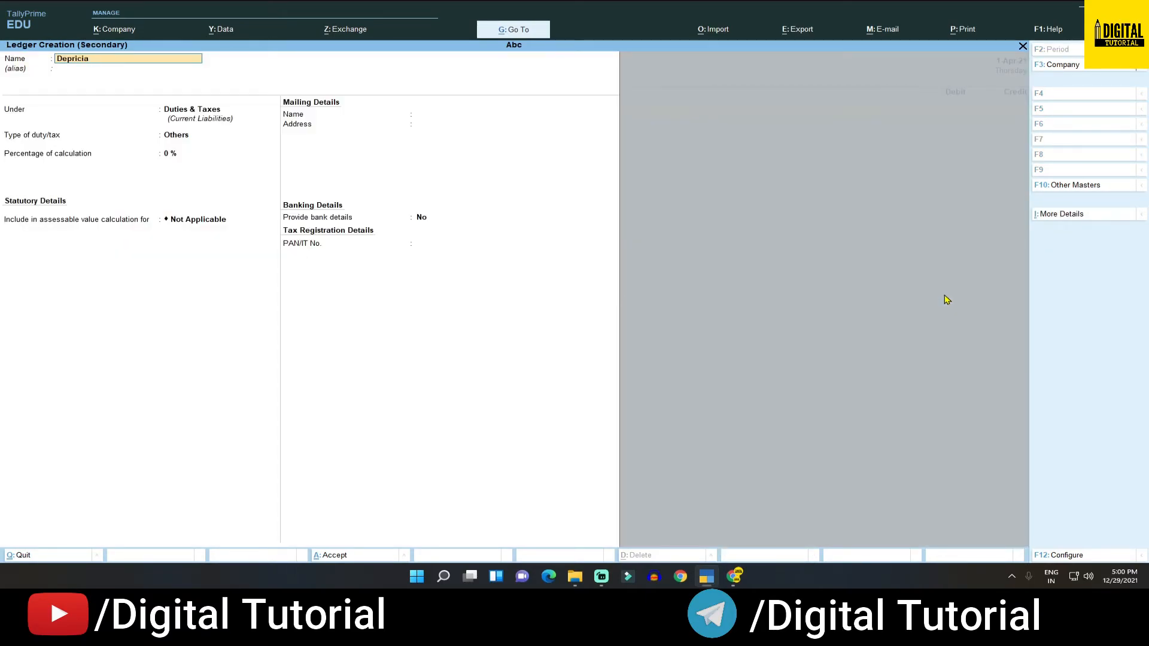
pyautogui.write('Depriciation on Laptop')
pyautogui.press('Return')
pyautogui.write('i')
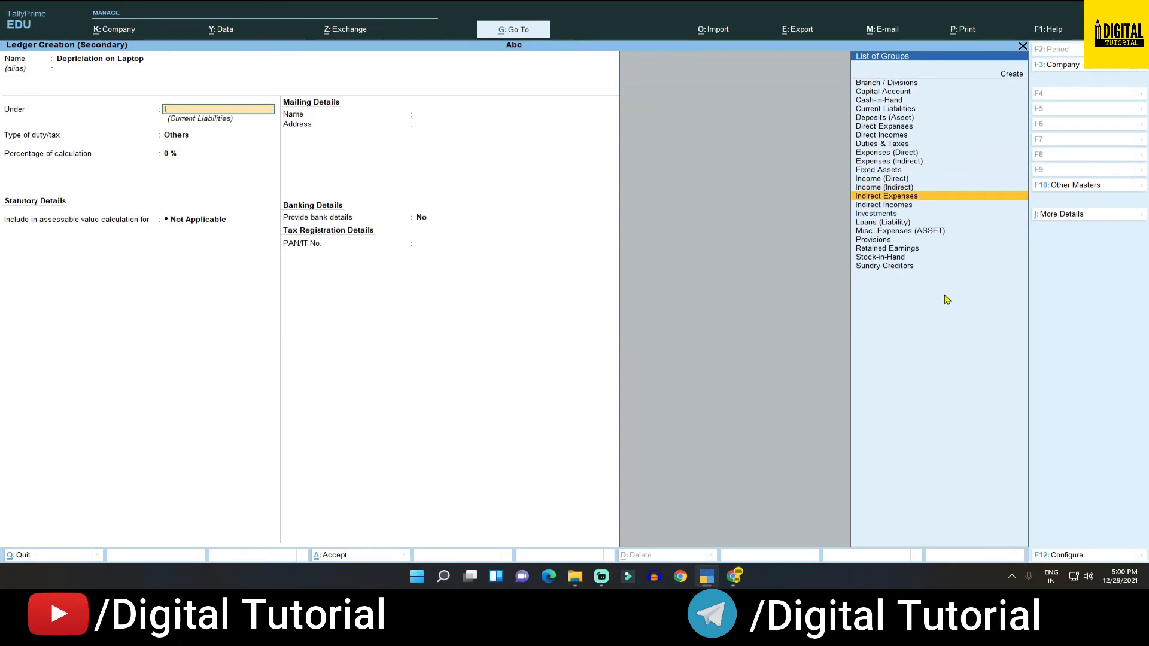
pyautogui.press('Return')
# Step: Keep GST applicable for the depreciation ledger, set its type of supply to Goods and save the ledger
pyautogui.press('Return')
pyautogui.press('Return')
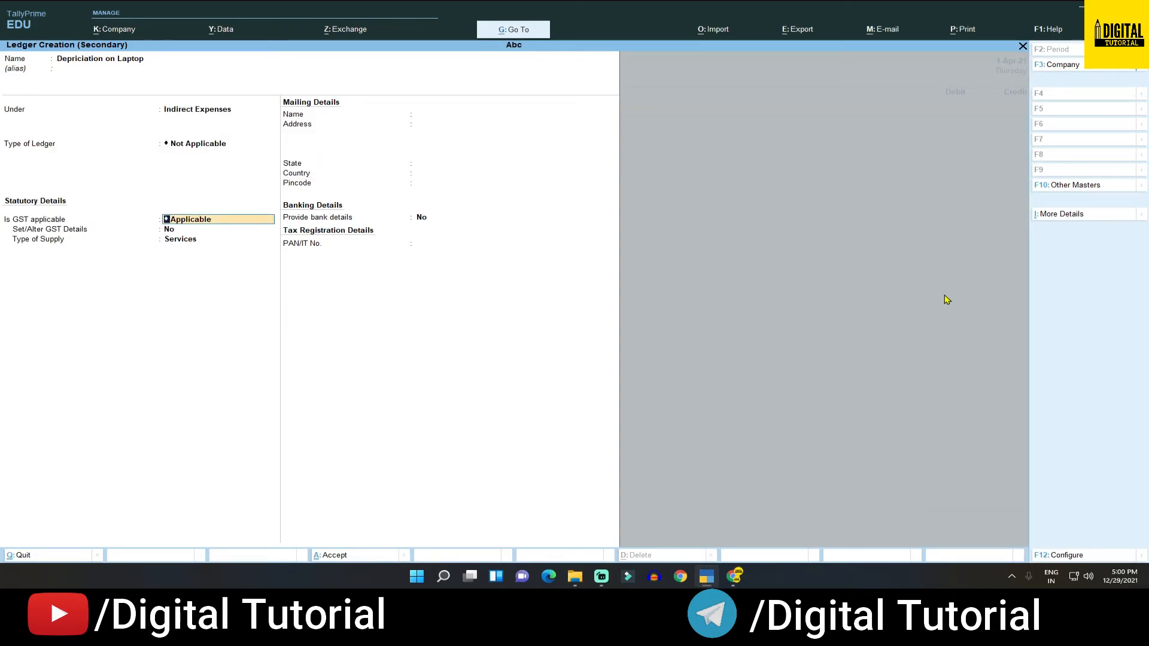
pyautogui.press('Return')
pyautogui.press('Up')
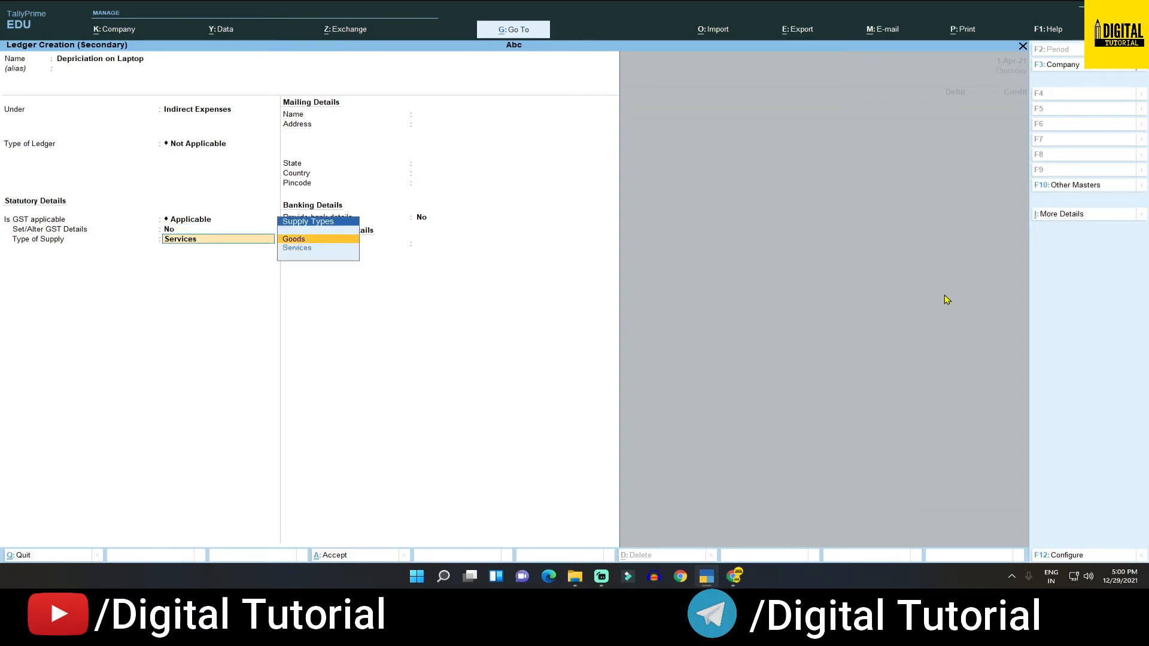
pyautogui.press('Return')
pyautogui.press('Return')
pyautogui.press('Return')
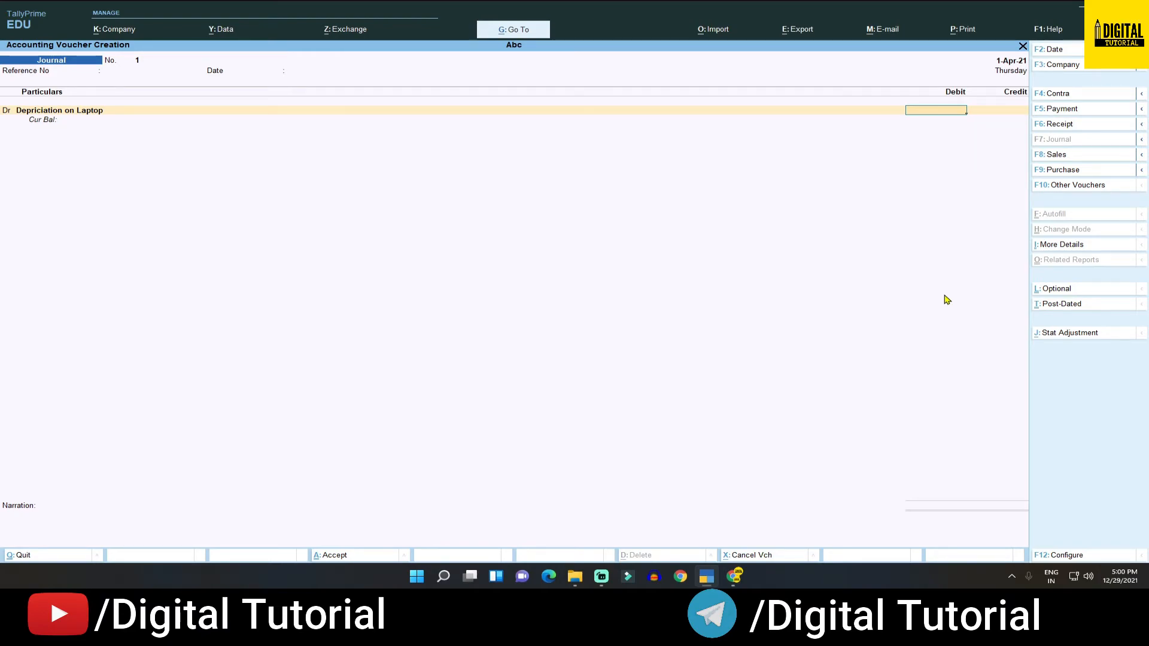
# Step: Debit Depriciation on Laptop with 10000, checking the amount in the built-in calculator as 50000*20%
pyautogui.write('10000')
pyautogui.hotkey('ctrl', 'n')
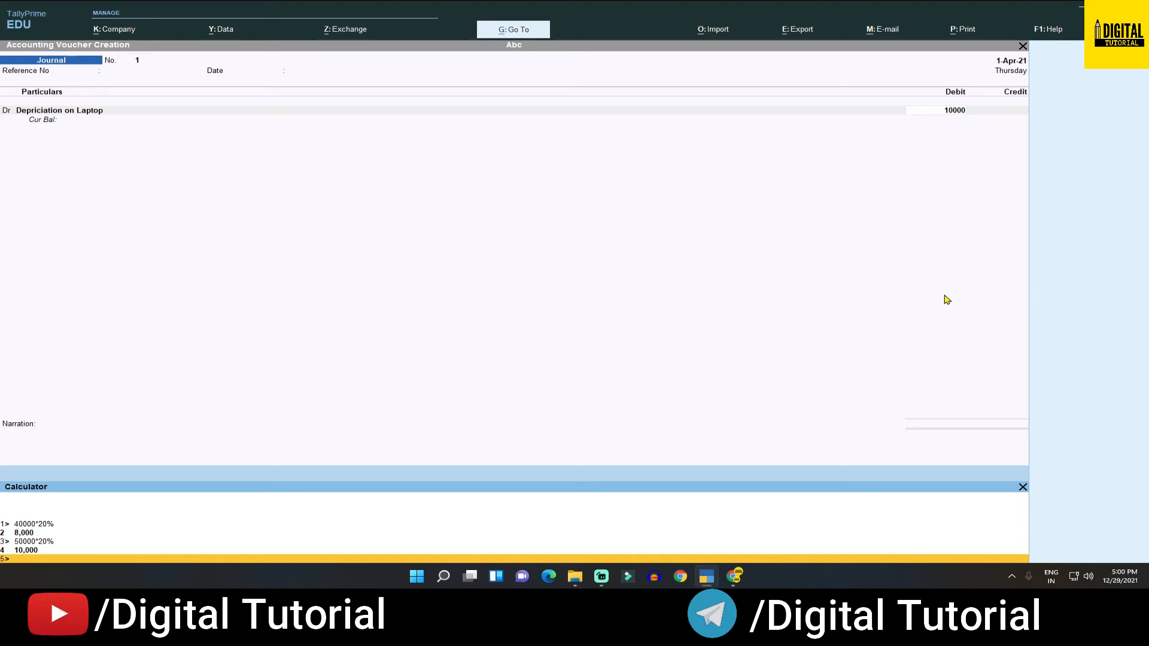
pyautogui.write('50000*20%')
pyautogui.press('Return')
pyautogui.press('ctrl')
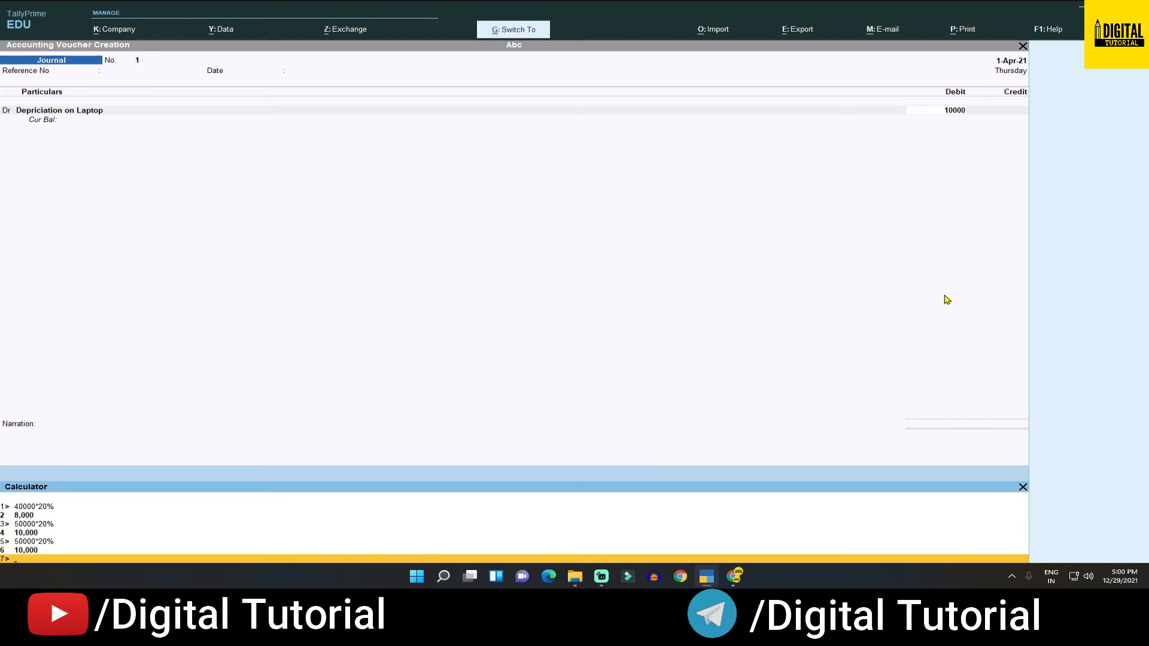
pyautogui.hotkey('ctrl', 'm')
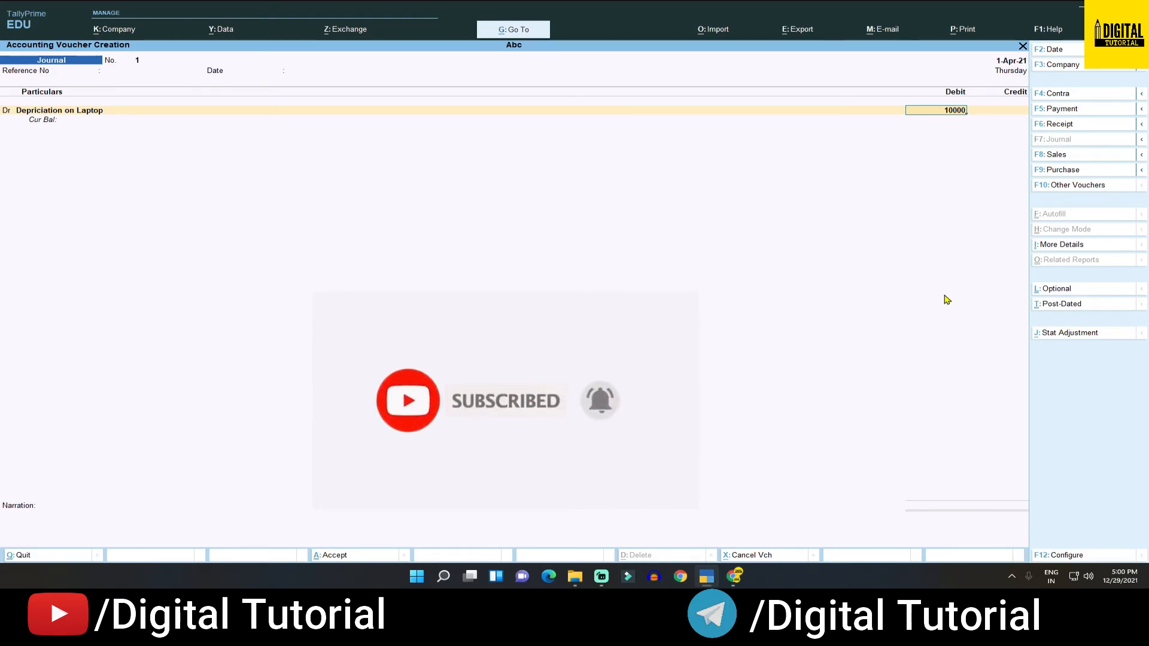
pyautogui.press('Return')
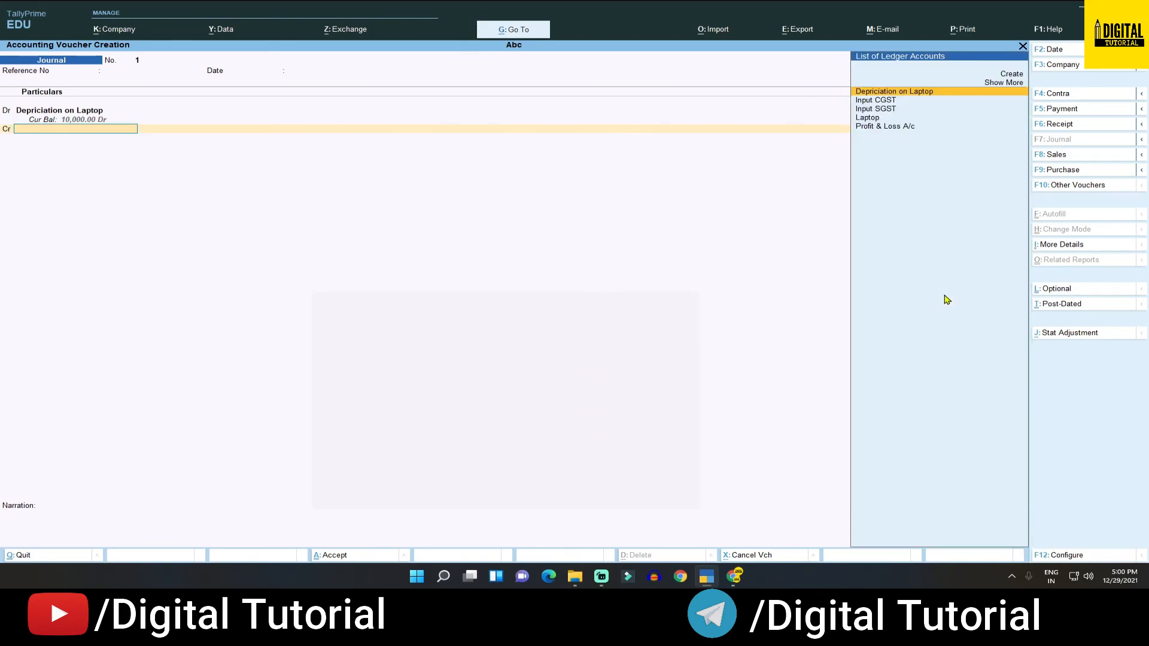
# Step: Credit the Laptop ledger with 10,000.00, leave the narration blank and save the journal voucher
pyautogui.press('Down')
pyautogui.press('Down')
pyautogui.press('Down')
pyautogui.press('Return')
pyautogui.press('Return')
pyautogui.press('Return')
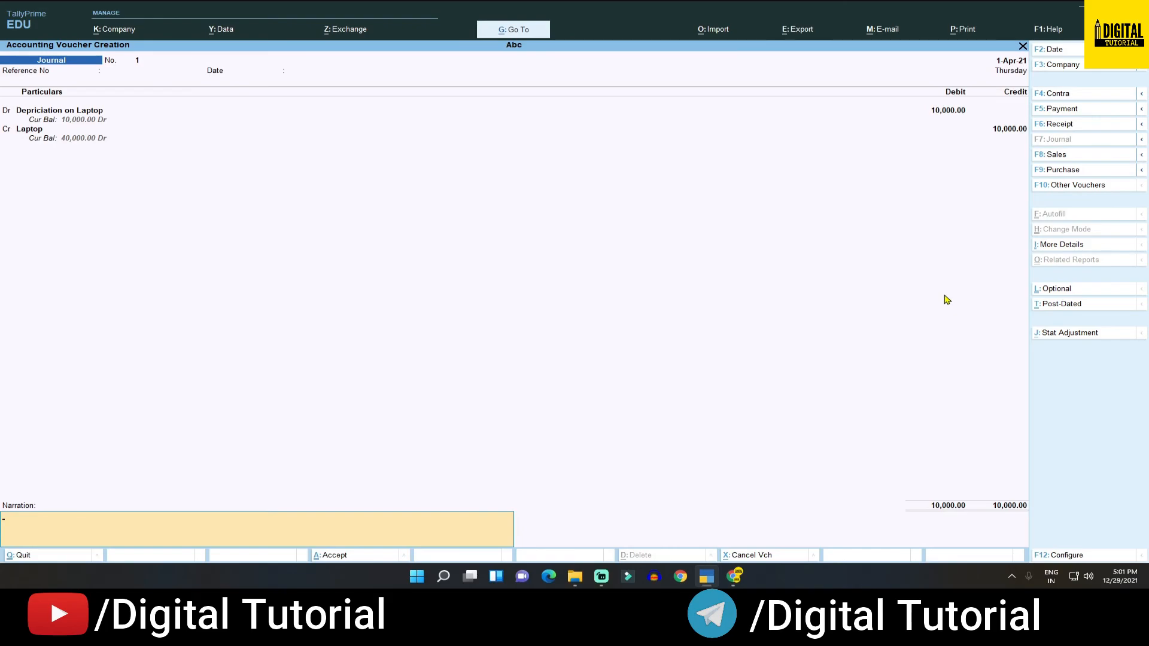
pyautogui.press('Return')
pyautogui.press('Return')
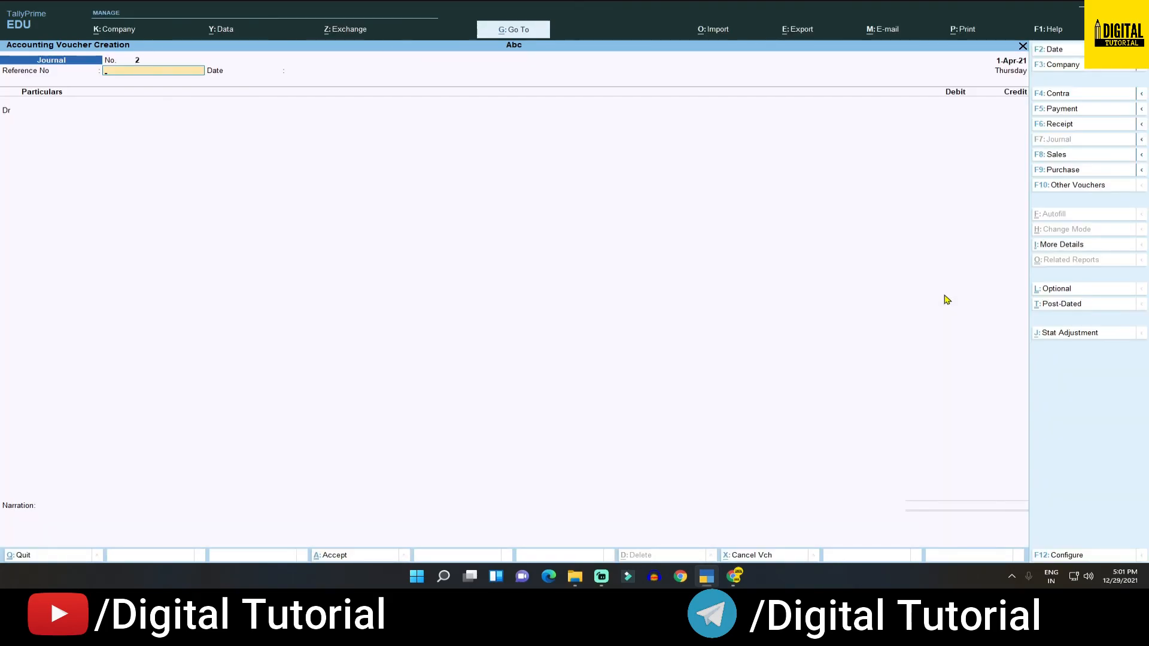
# Step: Review the laptop's entry in the Fixed Assets Analysis report, close the report and quit the blank journal voucher
pyautogui.press('alt')
pyautogui.hotkey('alt', 'g')
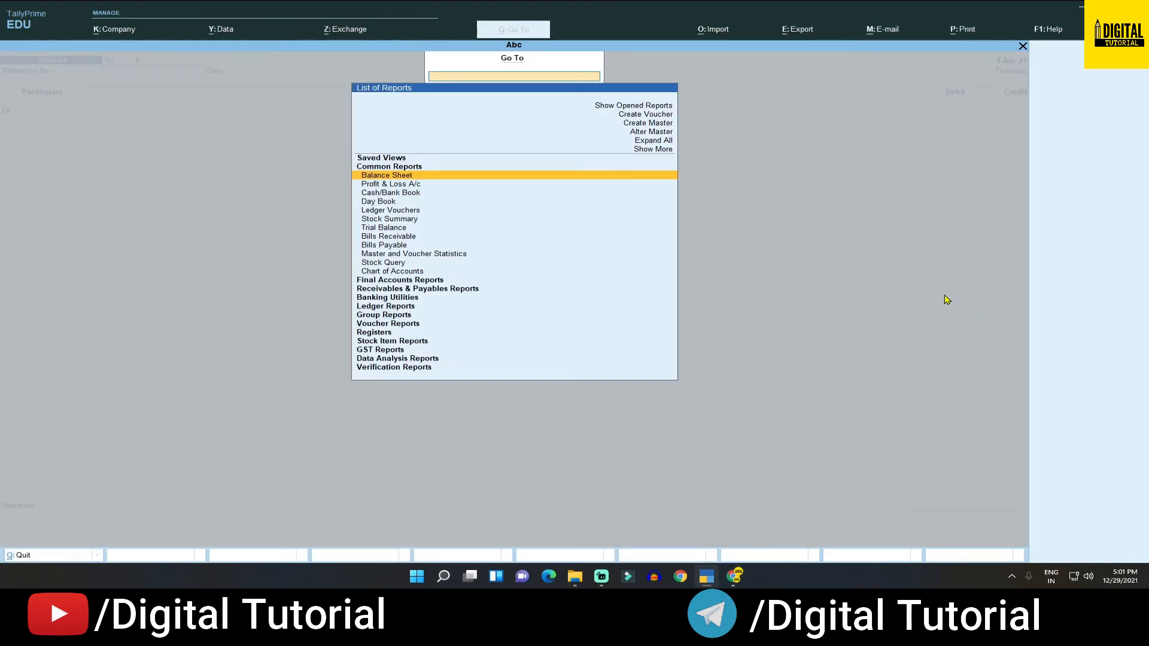
pyautogui.write('Fix')
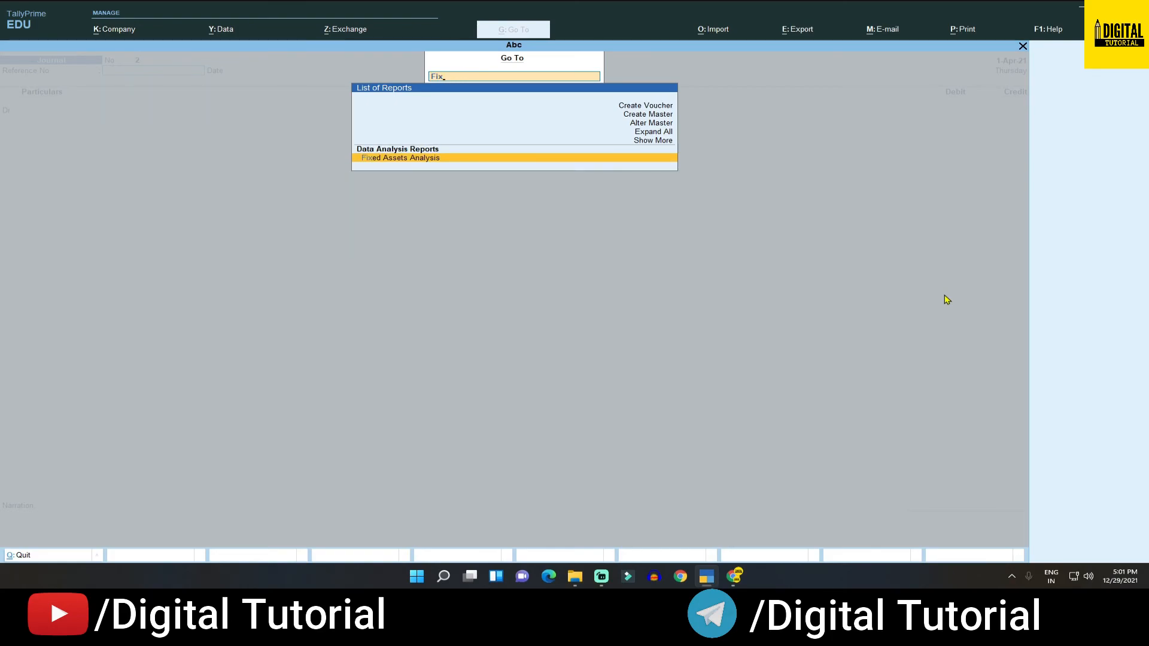
pyautogui.press('Return')
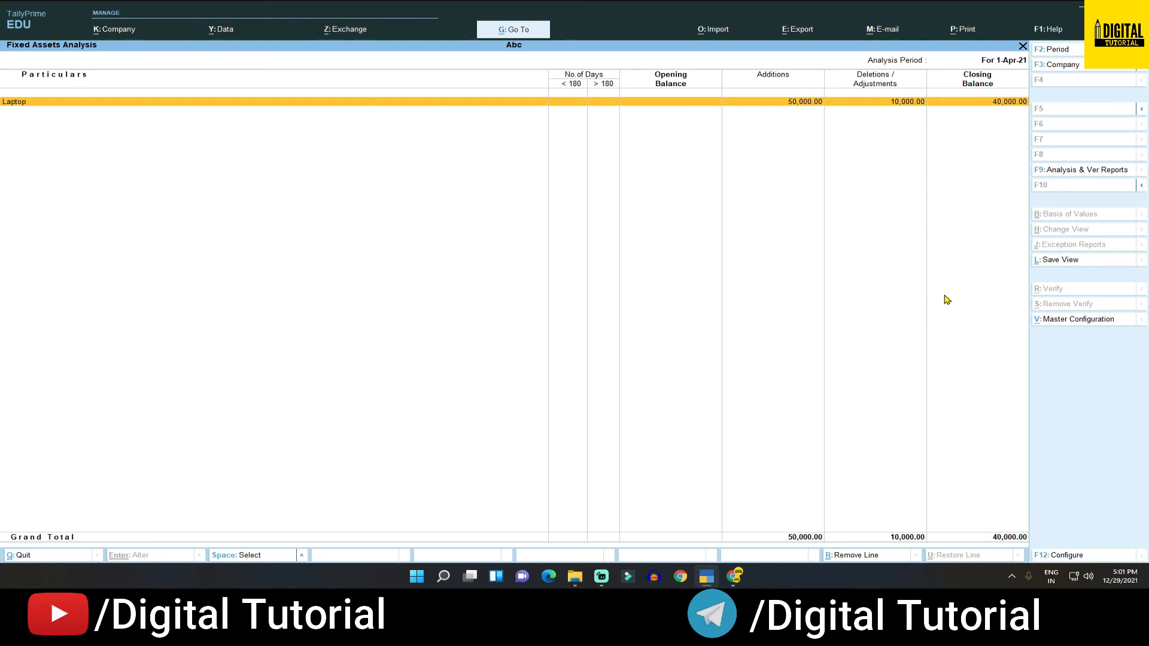
pyautogui.press('Escape')
pyautogui.press('Escape')
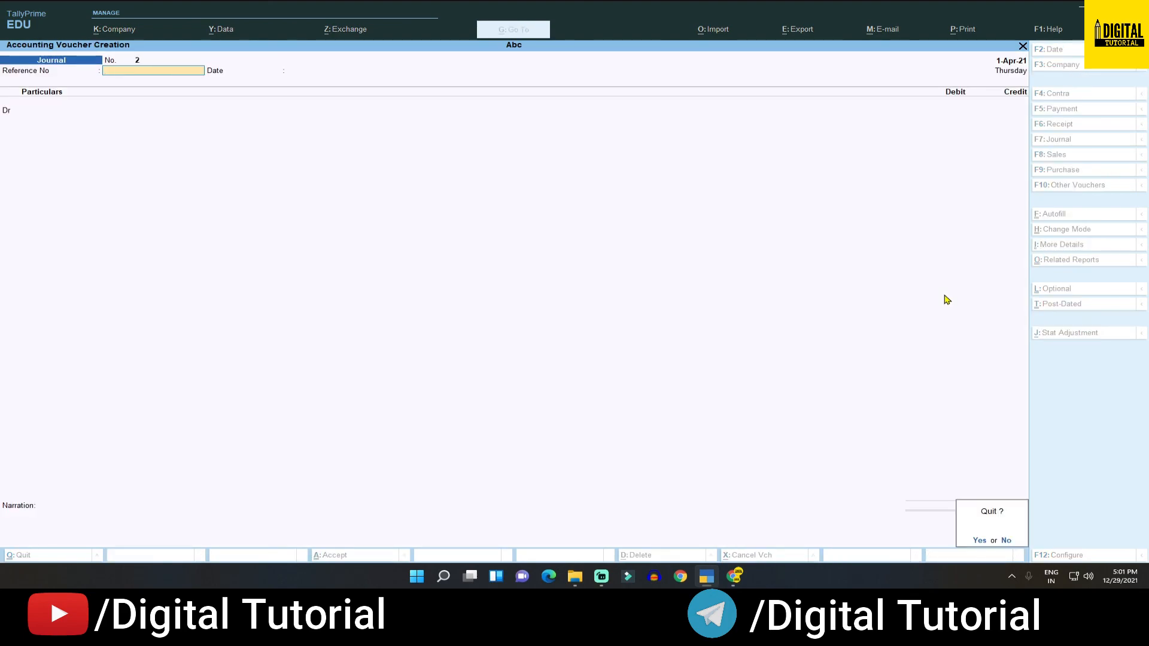